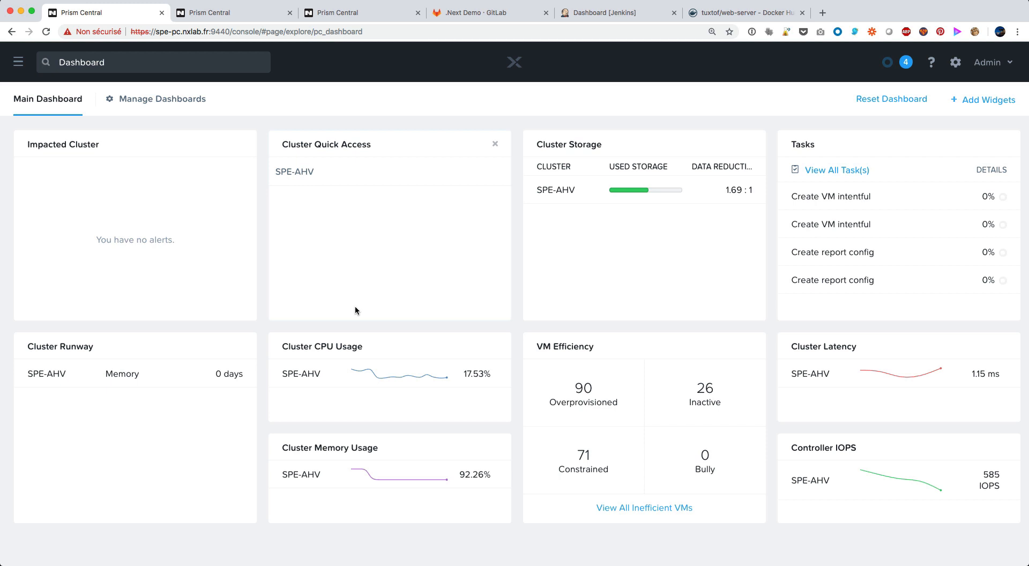
Open the Karbon console from the Prism Central dashboard
left_click(18, 61)
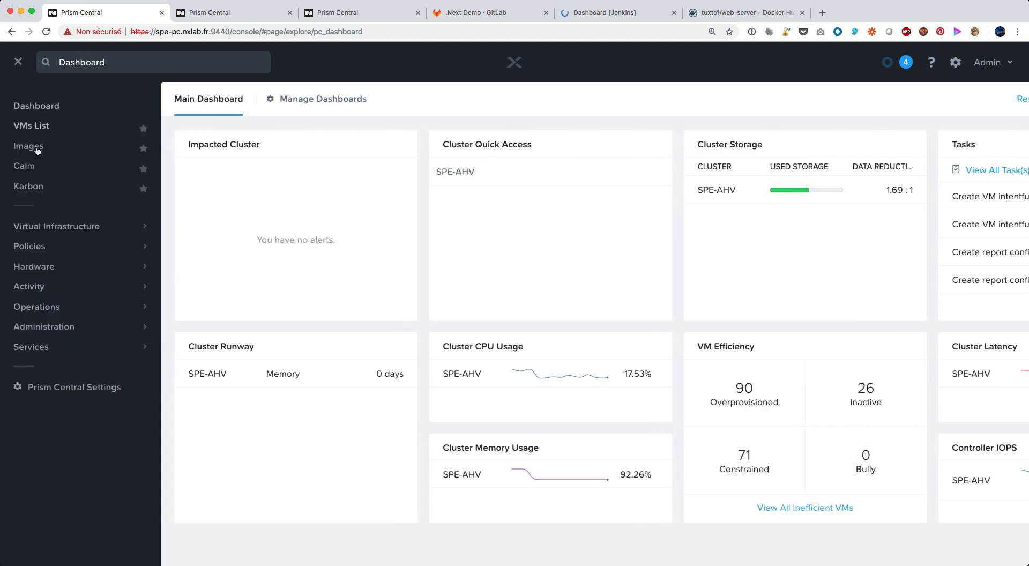
left_click(30, 186)
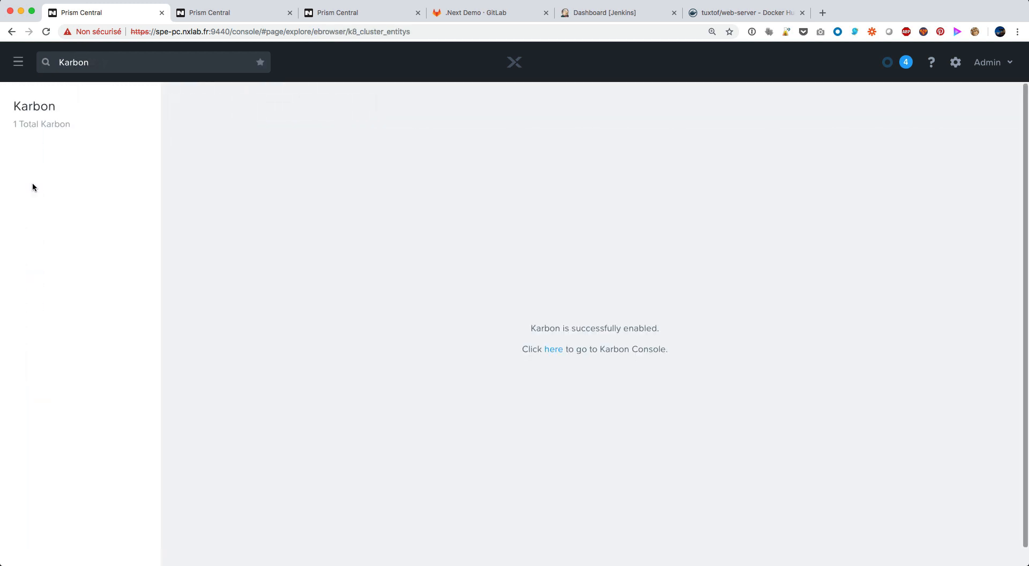
left_click(553, 349)
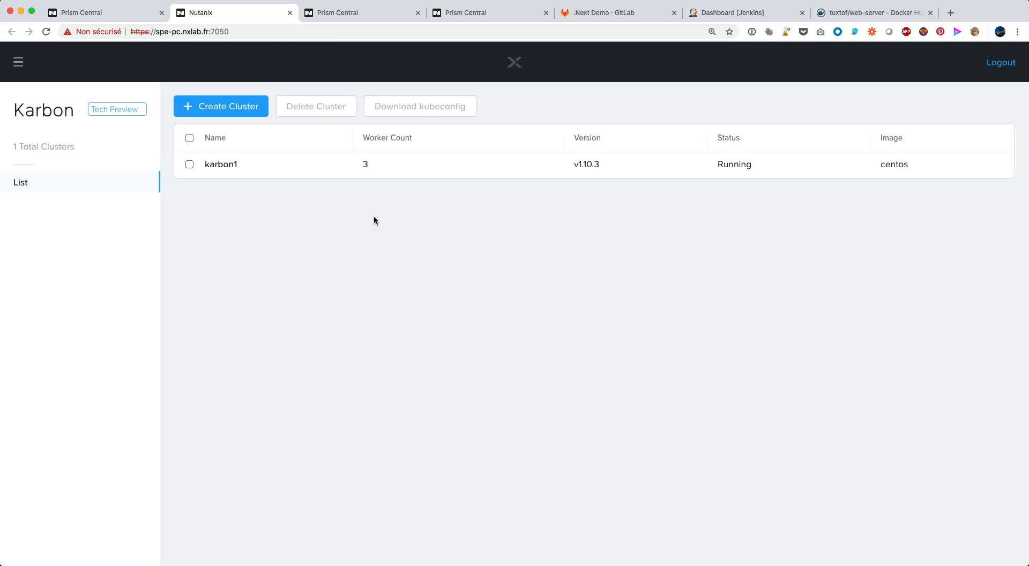
Start creating a Karbon cluster named test with Kubernetes version 1.10.3, and continue to its worker configuration
left_click(238, 107)
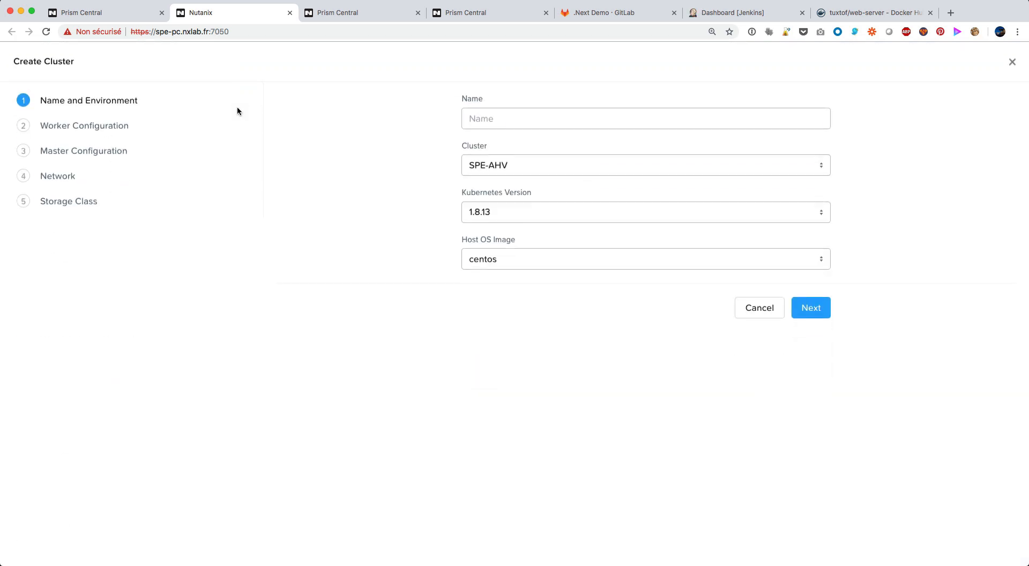
left_click(501, 211)
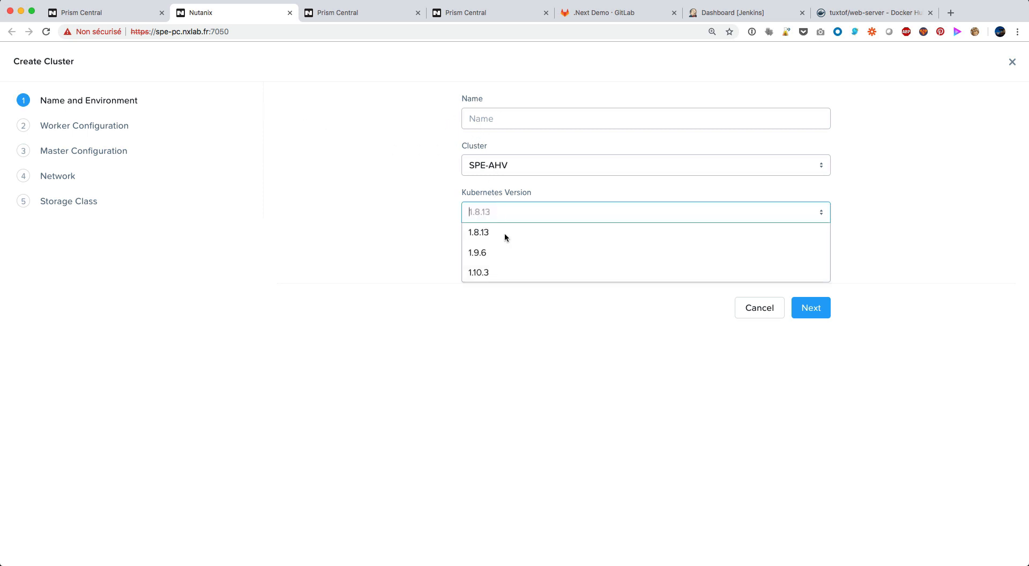
left_click(500, 272)
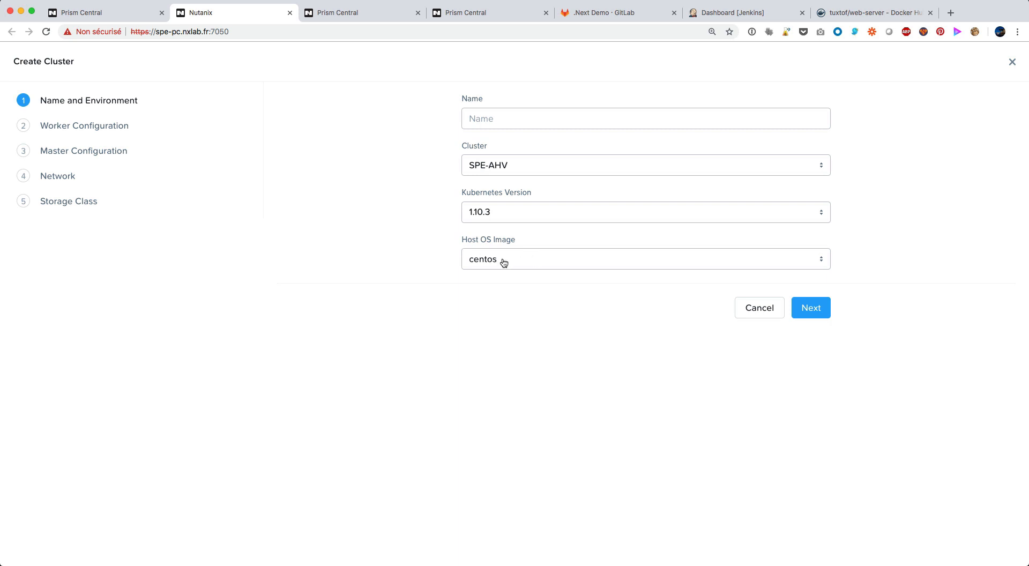
left_click(816, 310)
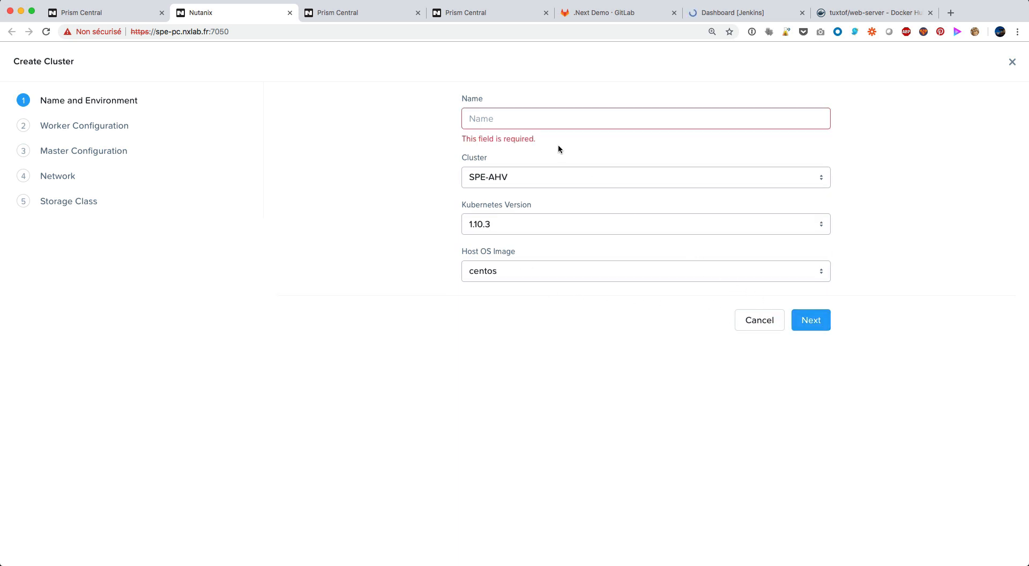
left_click(542, 119)
type("test")
left_click(808, 316)
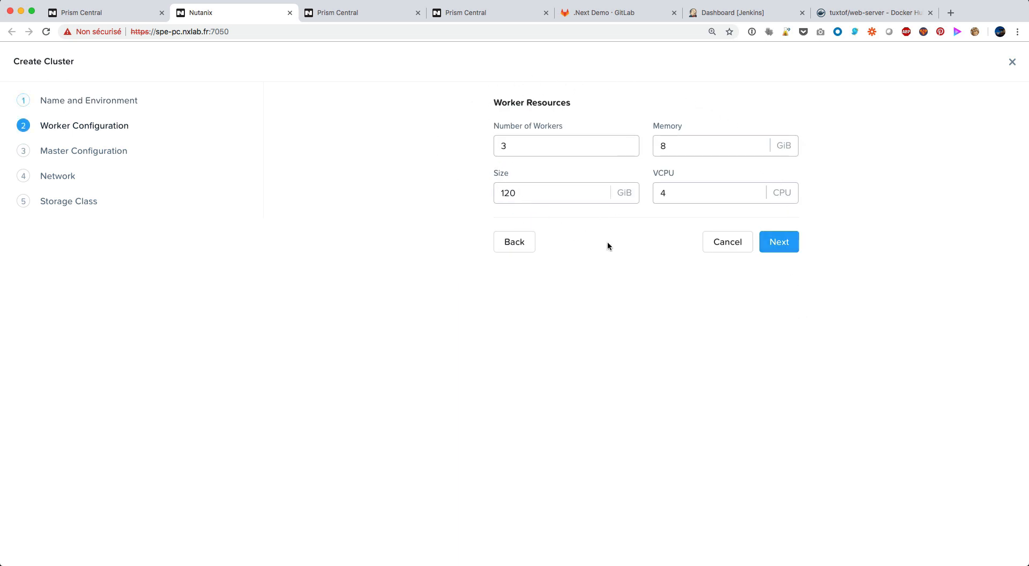
Go through the new cluster's worker, master, network and storage class settings with the defaults, and cancel its creation
left_click(783, 249)
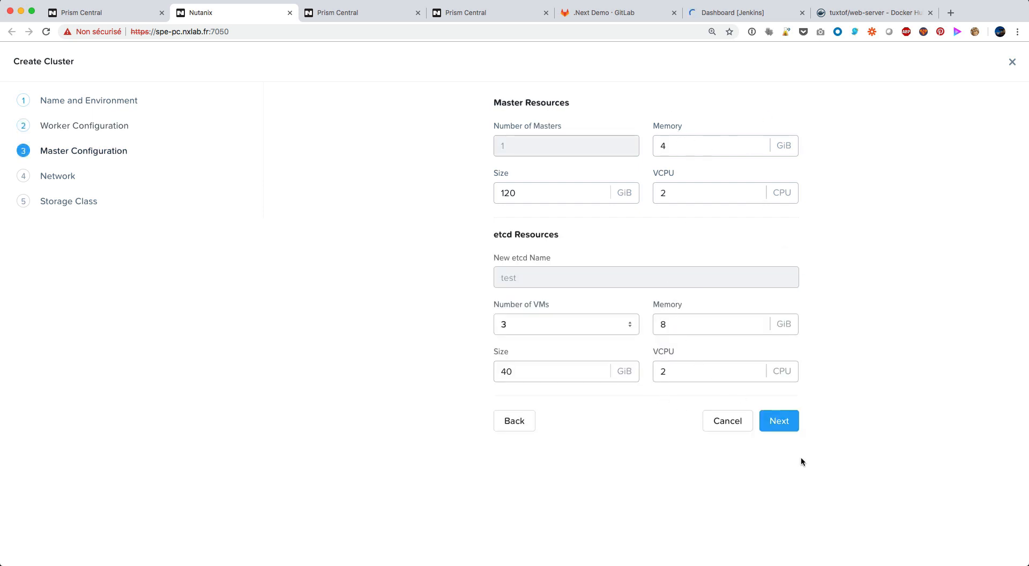
left_click(791, 429)
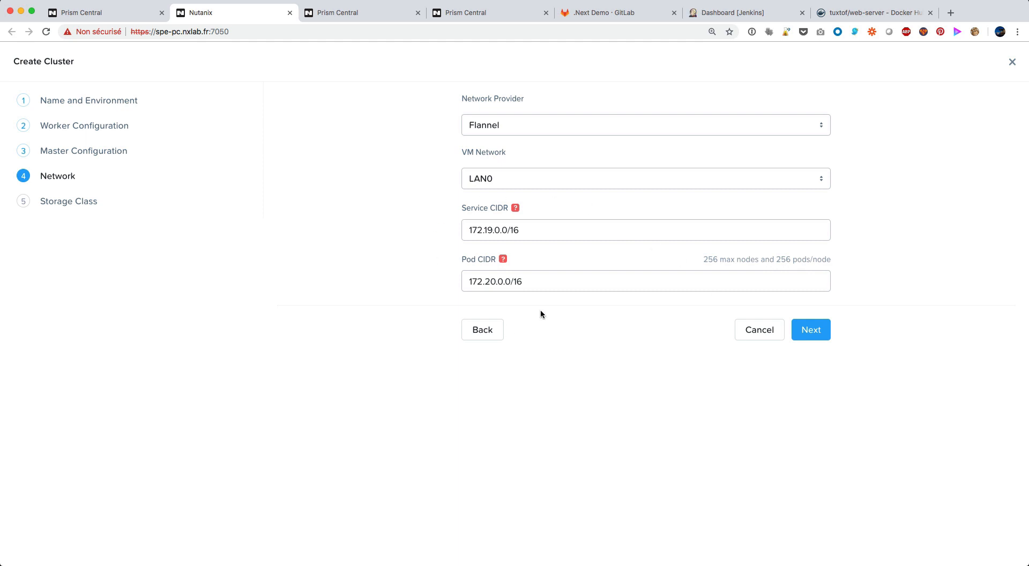
left_click(801, 330)
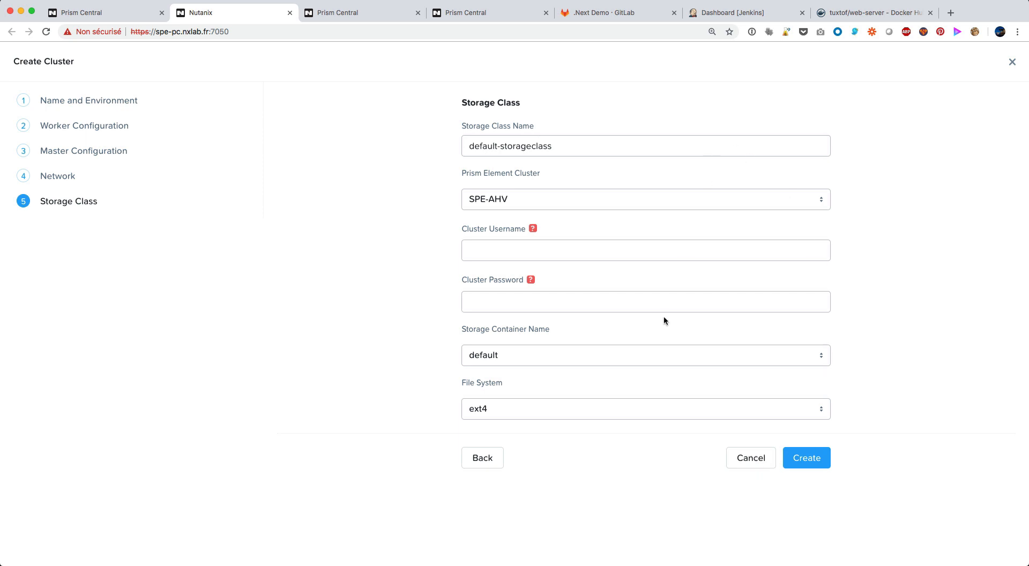
left_click(804, 458)
left_click(751, 458)
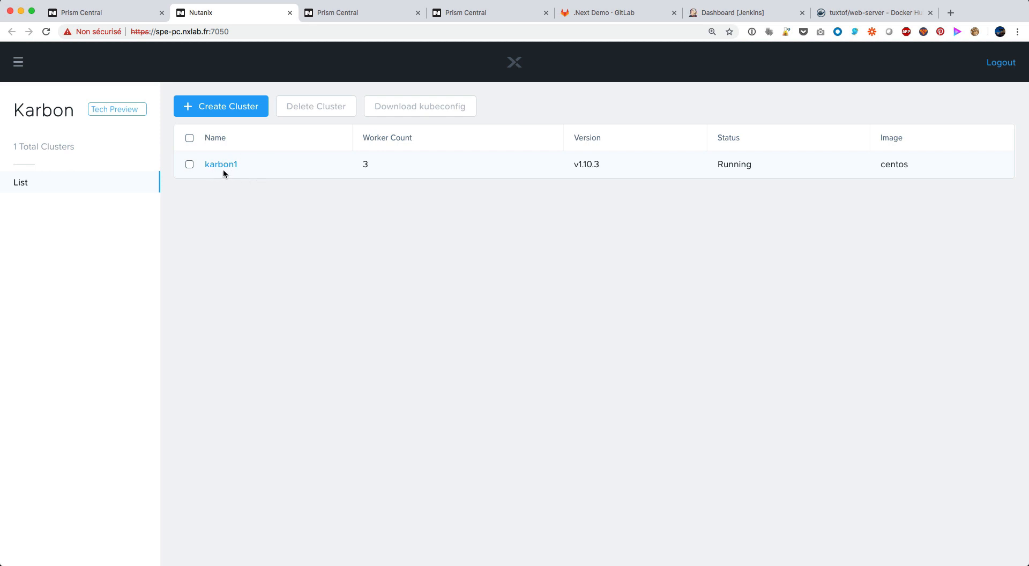
Select the karbon1 cluster to view its available actions, and clear the selection again
left_click(190, 165)
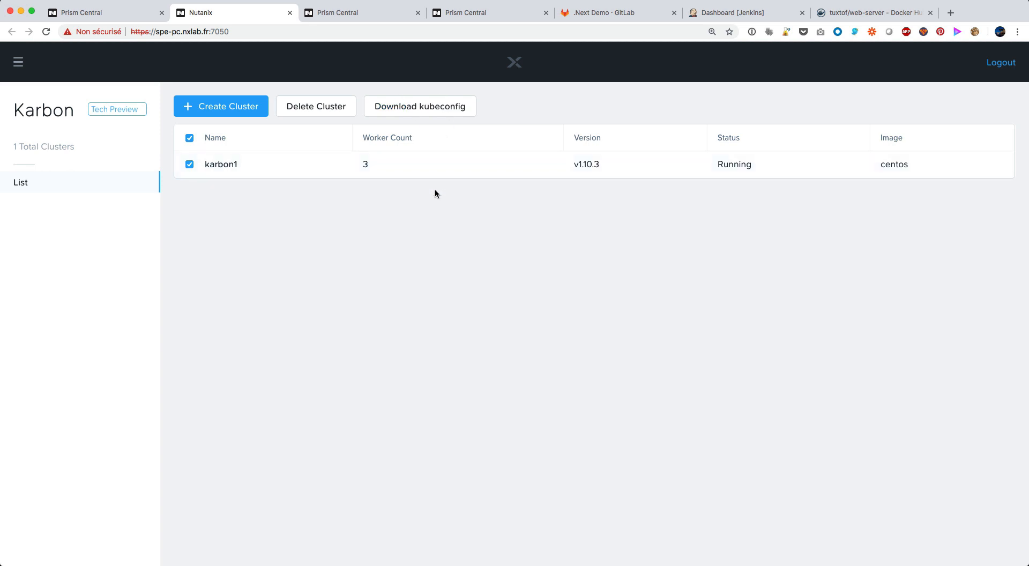
left_click(190, 165)
Switch to the terminal, run "k cluster-info" and highlight the Kubernetes master's IP address in the output
key("alt+space")
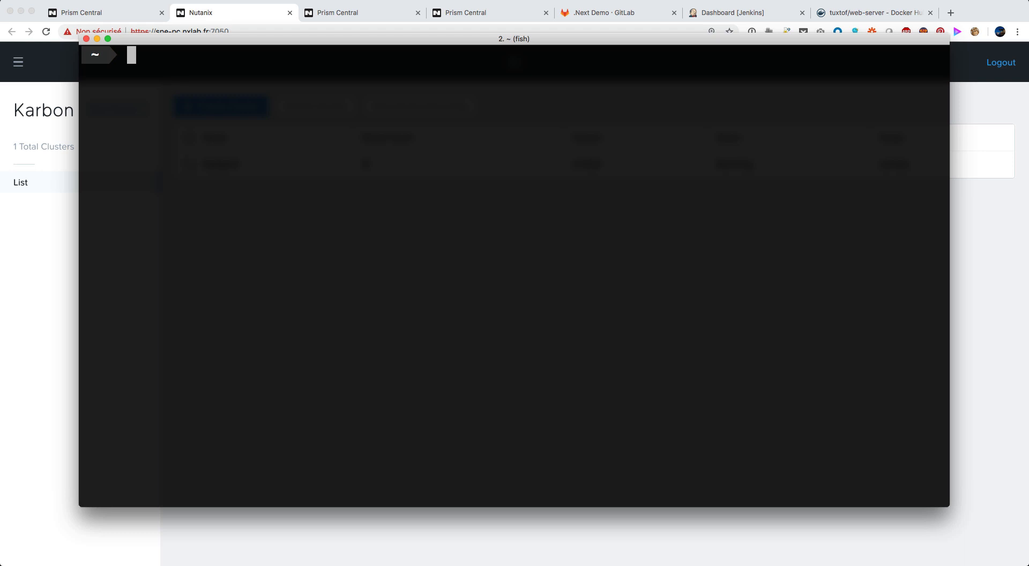
type("k cluster-info")
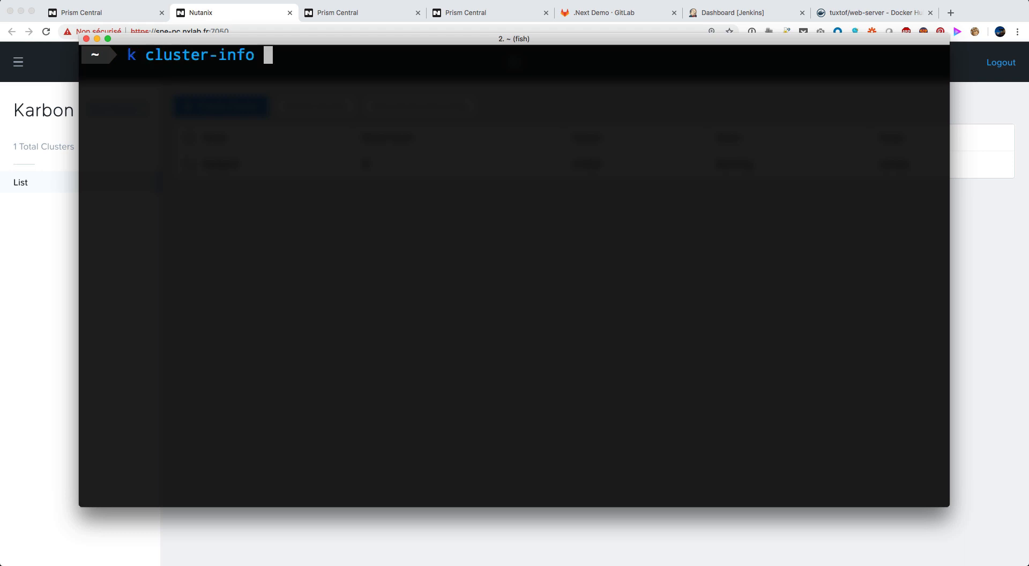
key("Return")
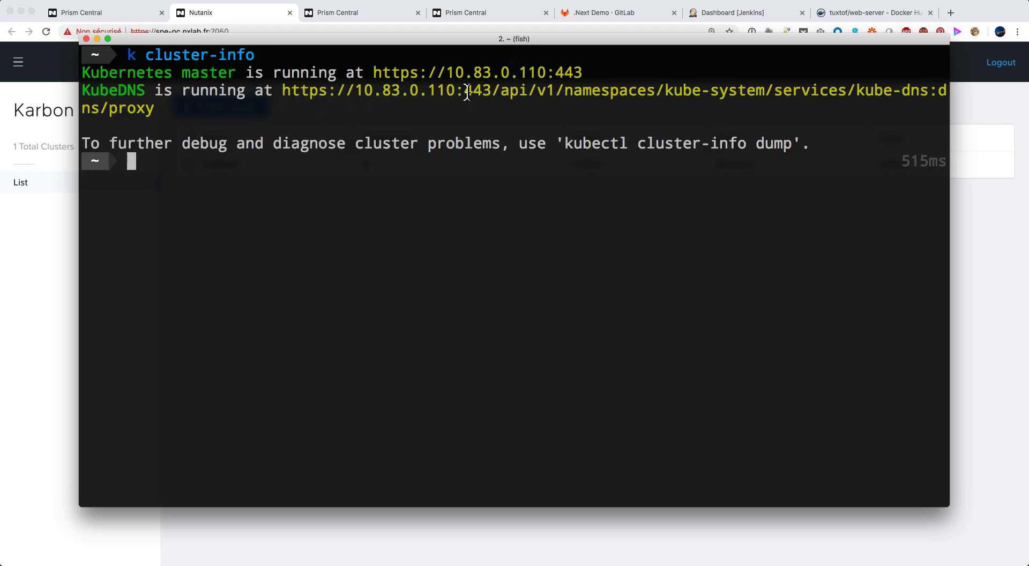
left_click_drag(446, 75, 546, 79)
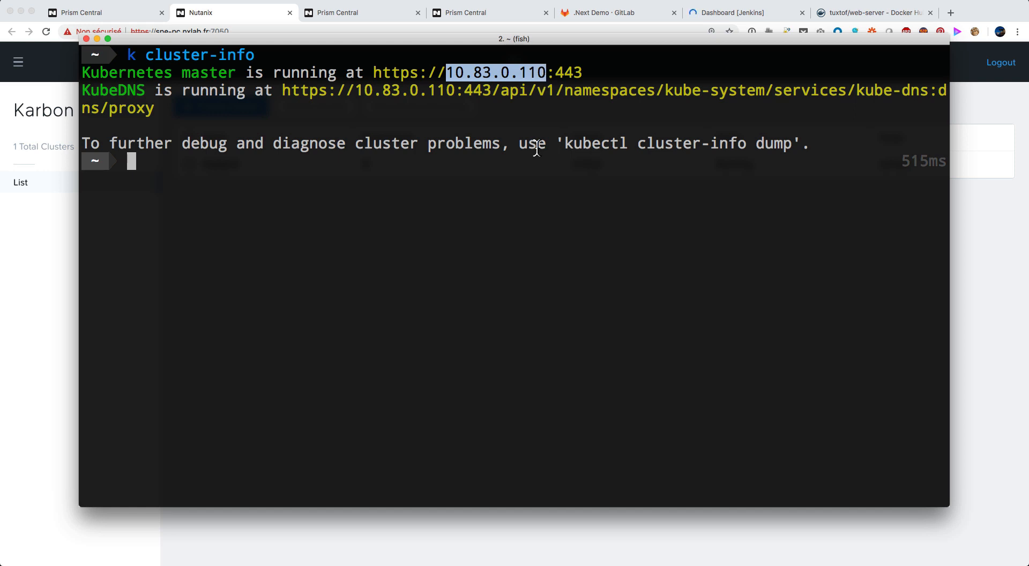
left_click(541, 230)
List the Kubernetes cluster's nodes with "k get node" on a cleared terminal, and clear the output again
key("ctrl+l")
type("k get node")
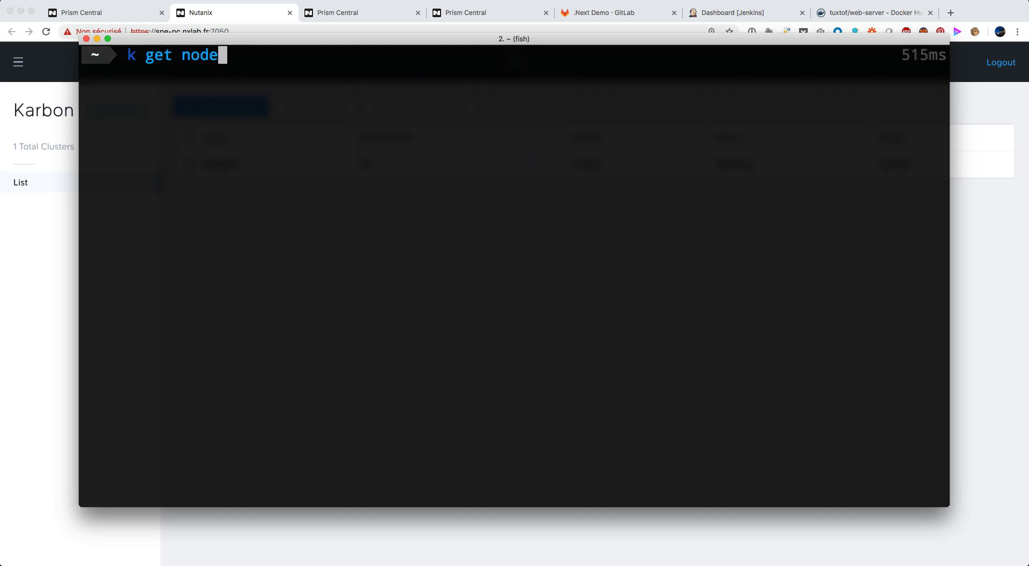
key("Return")
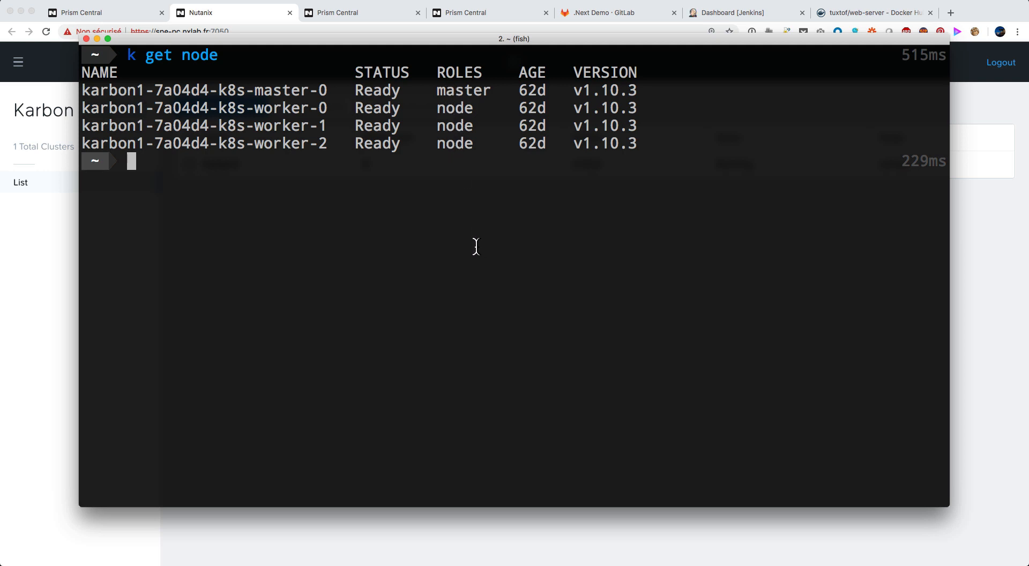
key("ctrl+l")
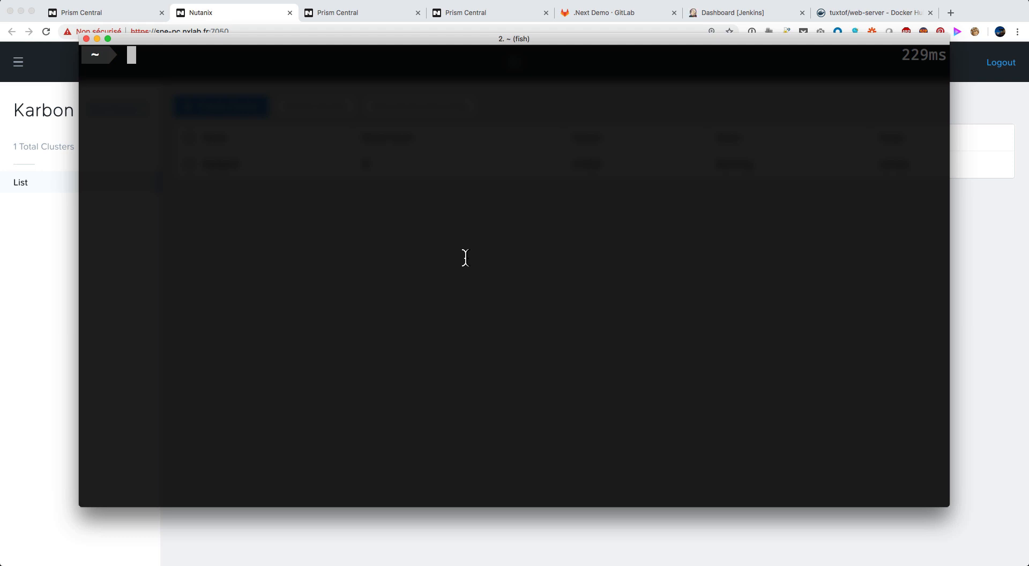
Switch to Calm in the browser and open the Karbon1 Kubernetes account in its settings
left_click(361, 17)
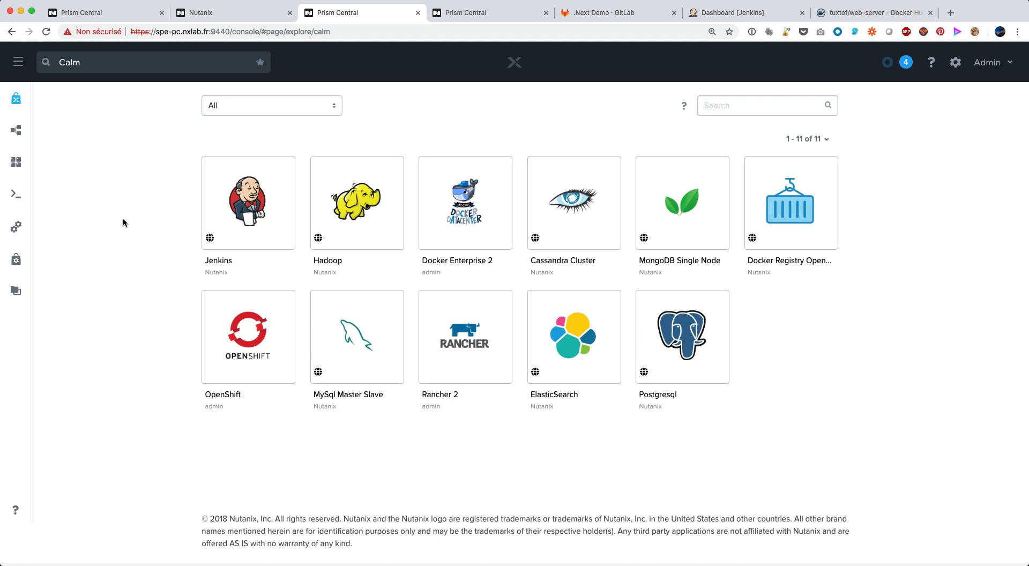
left_click(16, 229)
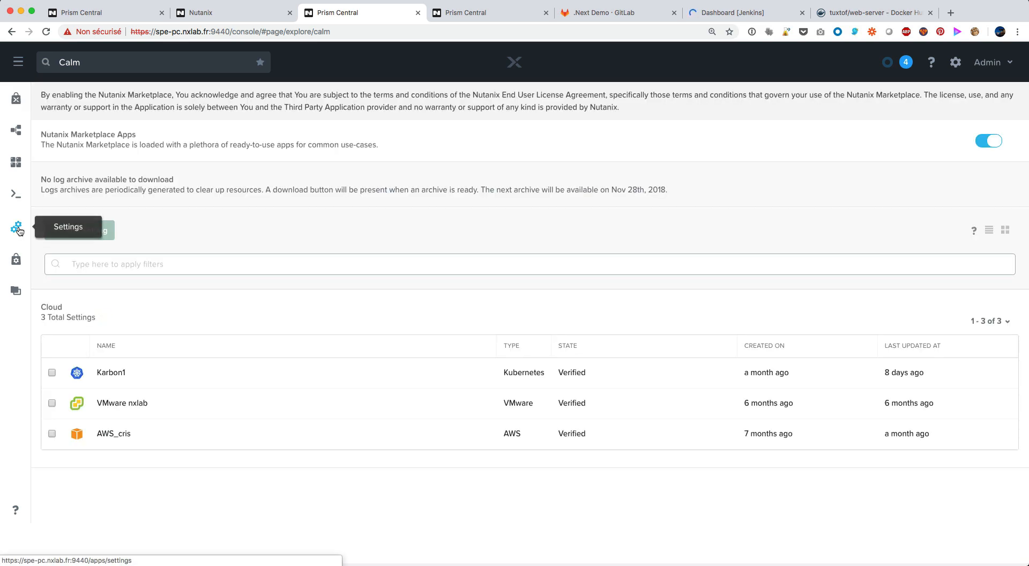
left_click(132, 372)
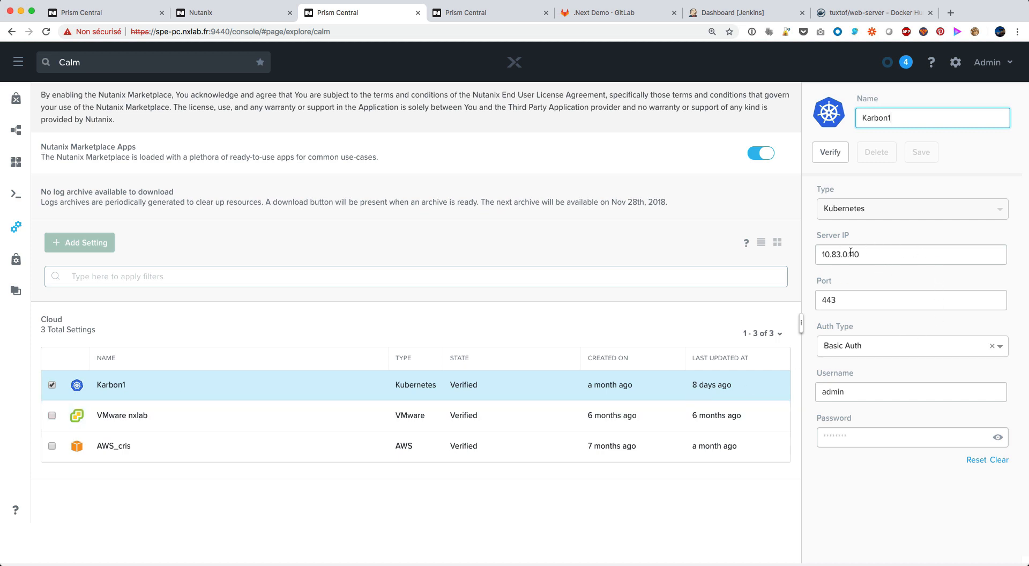
Rerun "k cluster-info" in the terminal to compare the master's address and port with the Karbon1 account
key("super+Tab")
key("Up")
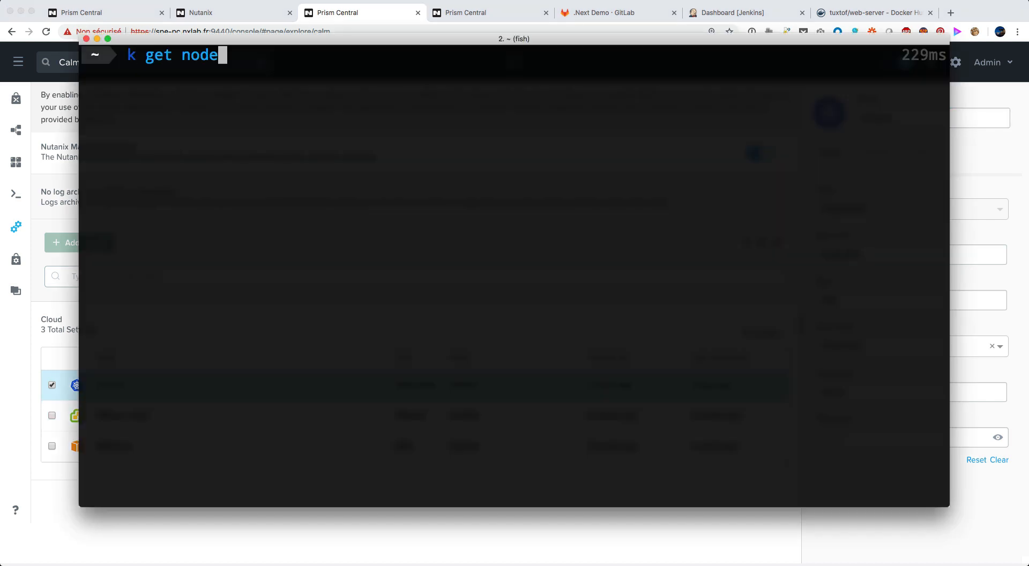
key("Up")
key("Return")
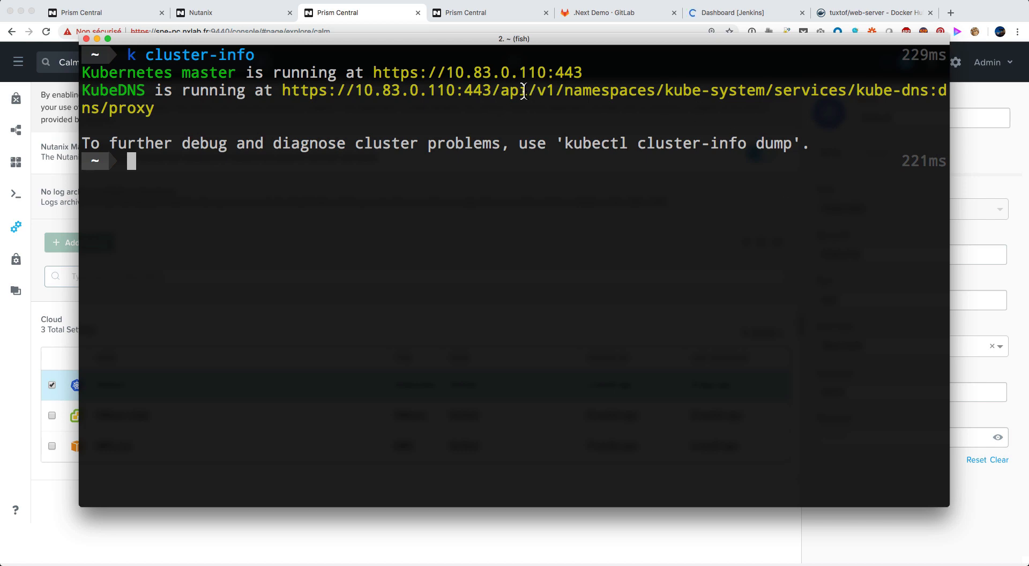
Return to the browser and verify the Karbon1 account
key("super+Tab")
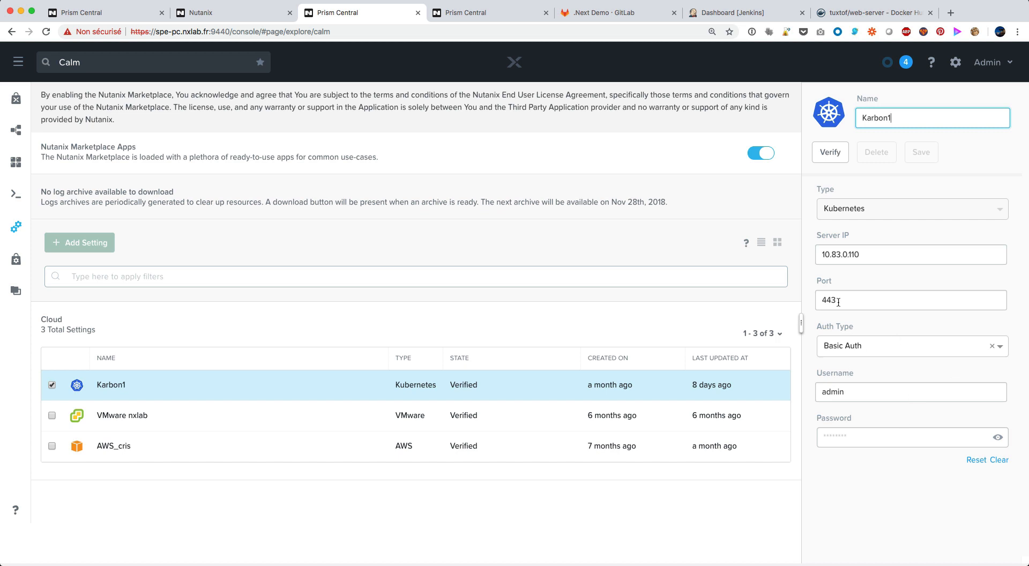
left_click(833, 155)
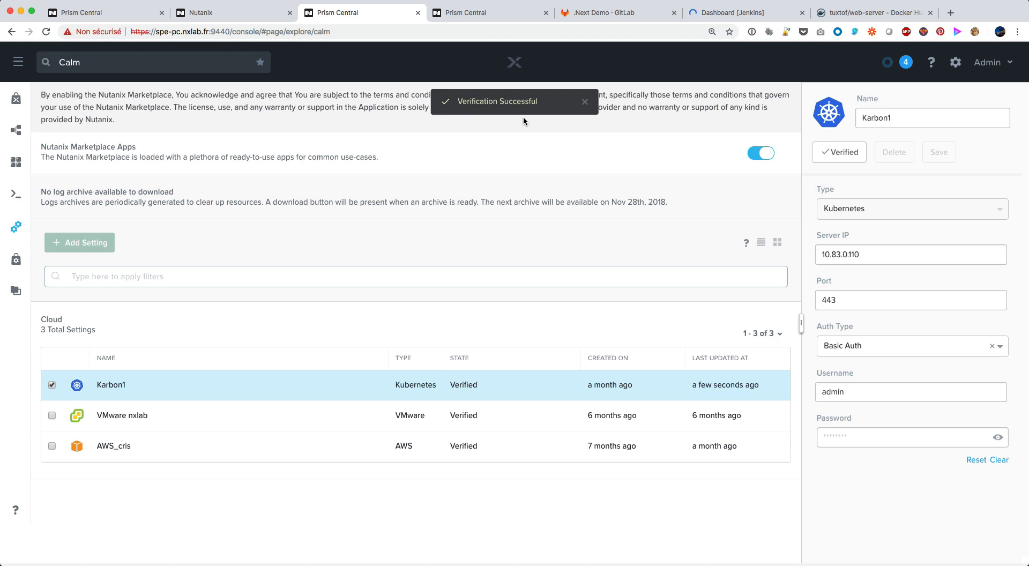
Open the dotNext_Demo blueprint in Calm and select its APP pod
left_click(477, 16)
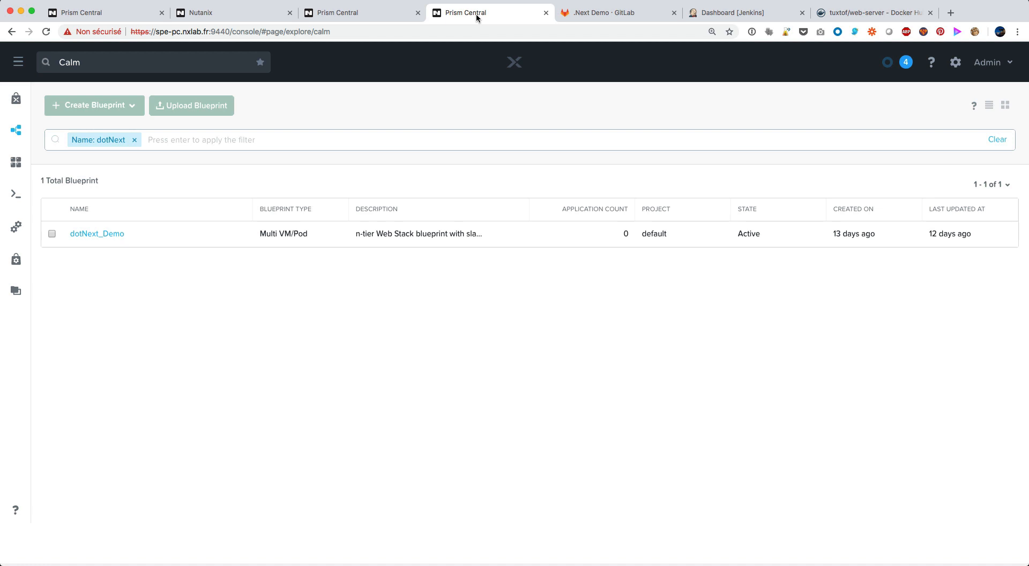
left_click(104, 235)
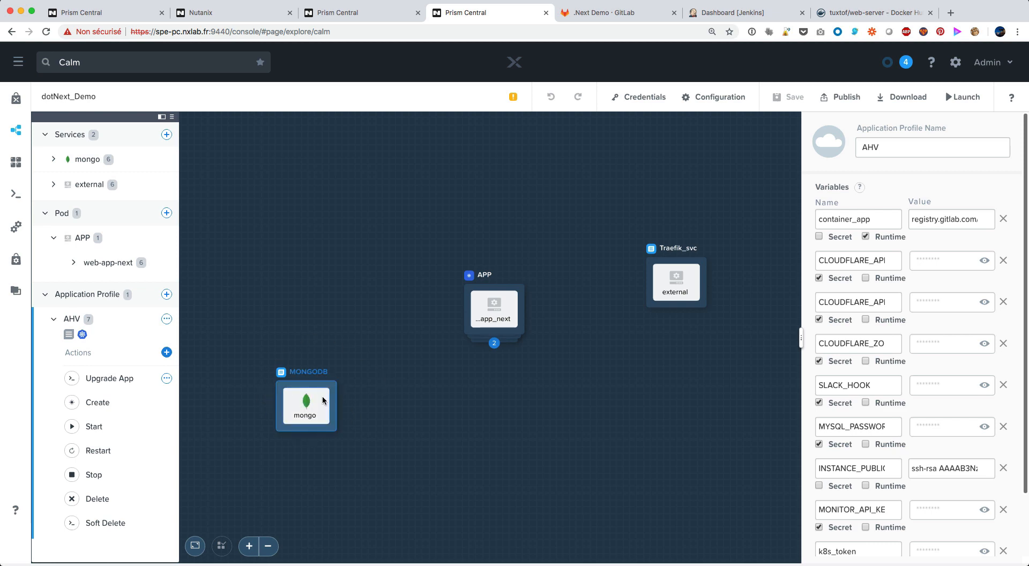
left_click(485, 278)
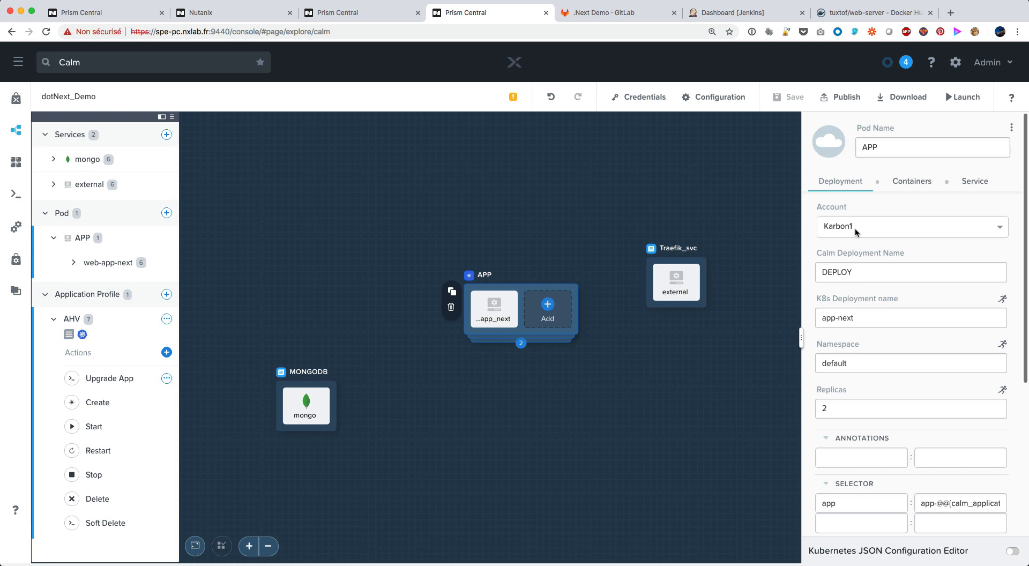
Review the APP pod's deployment settings, including account, namespace, replicas, selector, labels and pod options
scroll(893, 285, "down", 1)
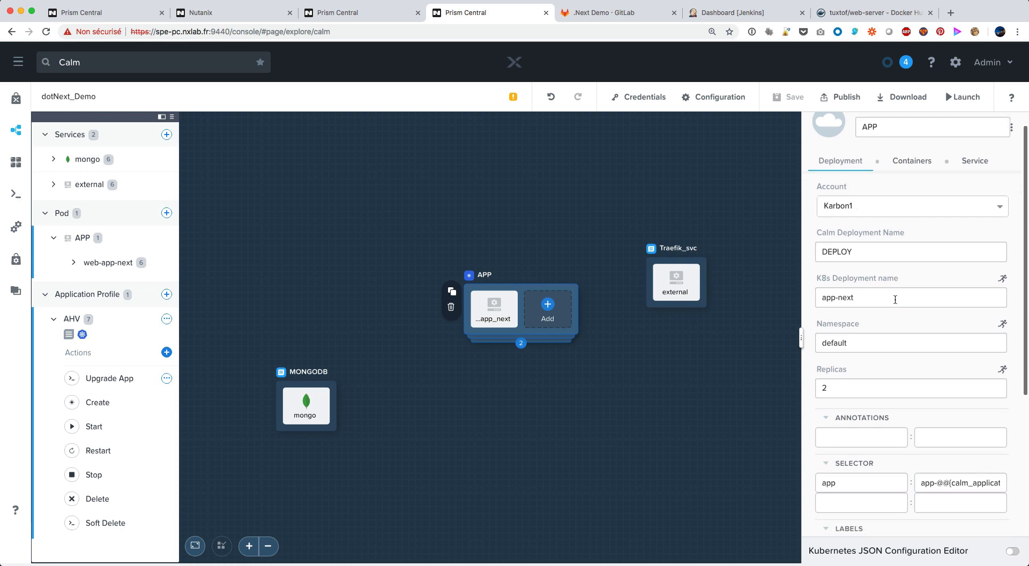
scroll(896, 299, "down", 1)
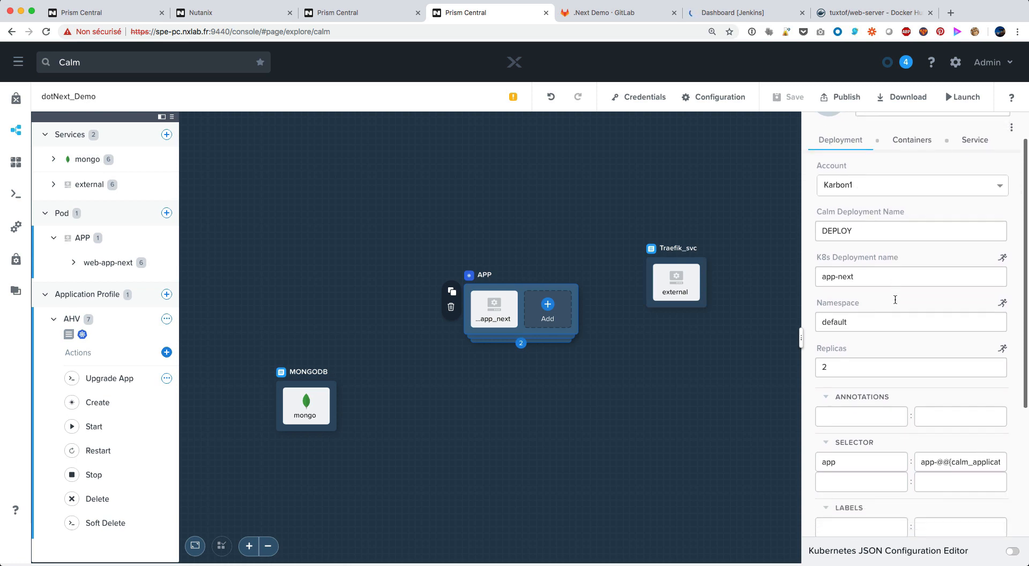
scroll(896, 300, "down", 1)
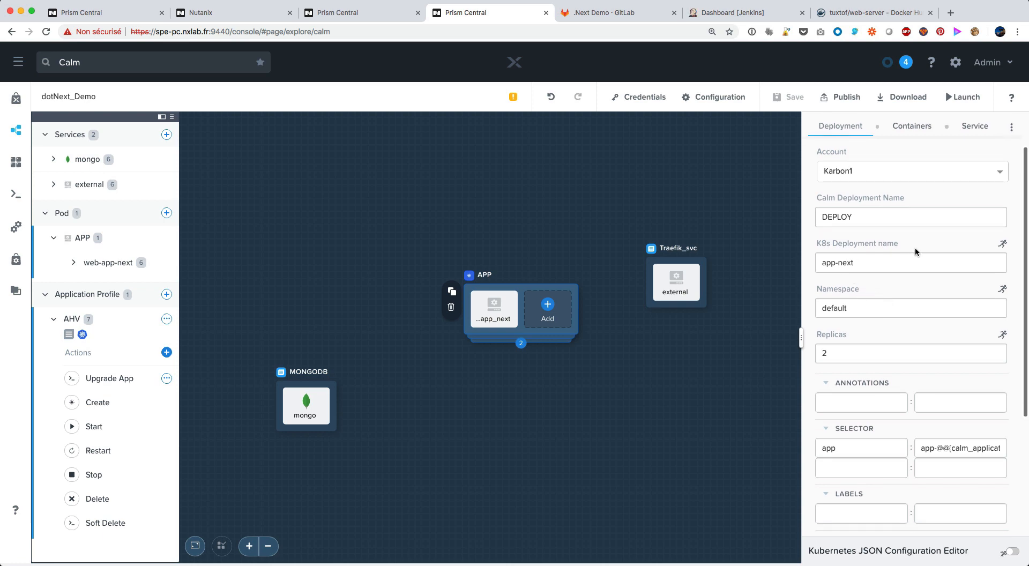
scroll(906, 304, "down", 2)
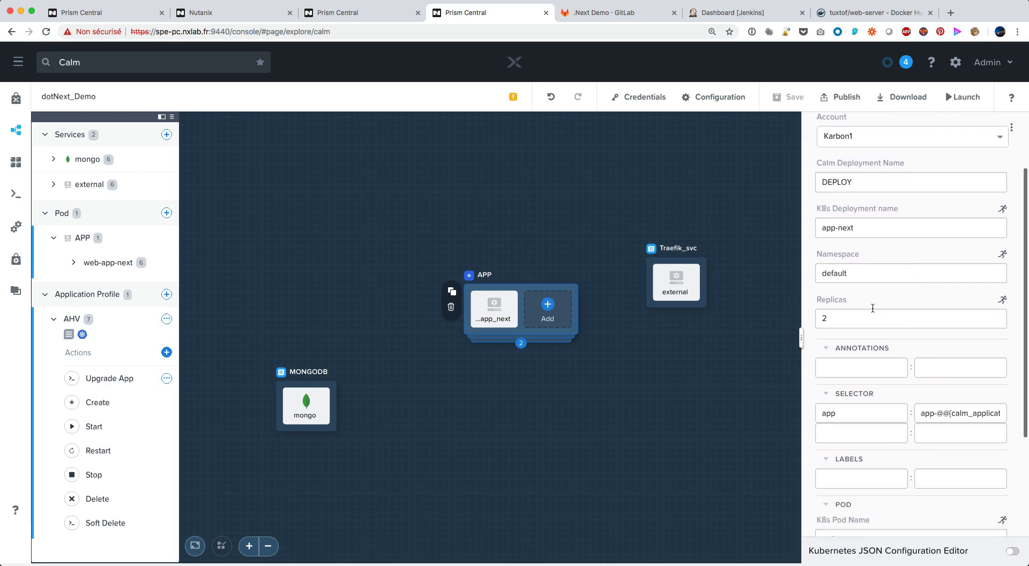
scroll(885, 303, "down", 3)
scroll(875, 306, "down", 9)
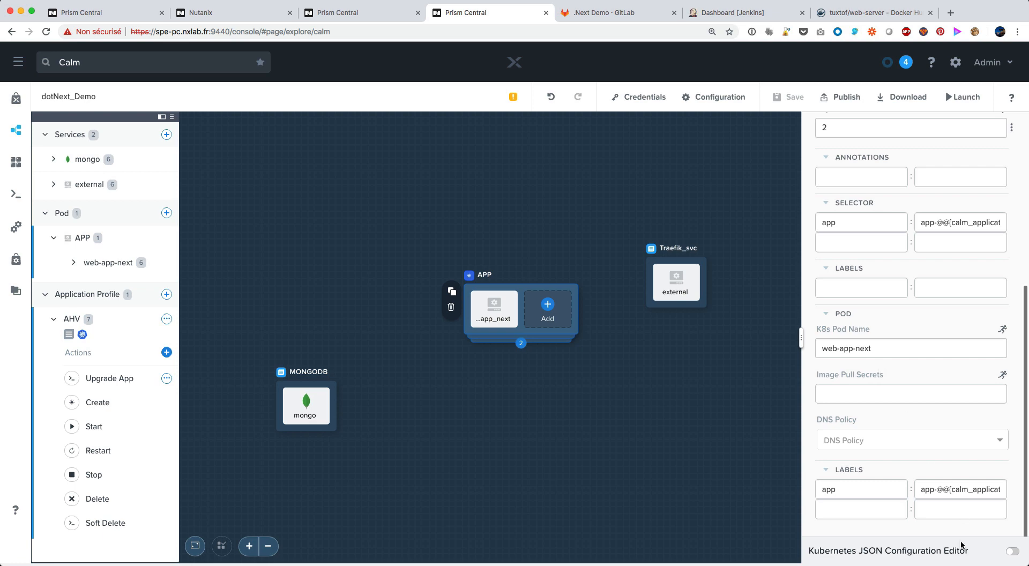
Examine the APP pod's deployment spec as enlarged JSON, highlighting the calm_application_name macro in the app label, and return to the form view
left_click(1011, 553)
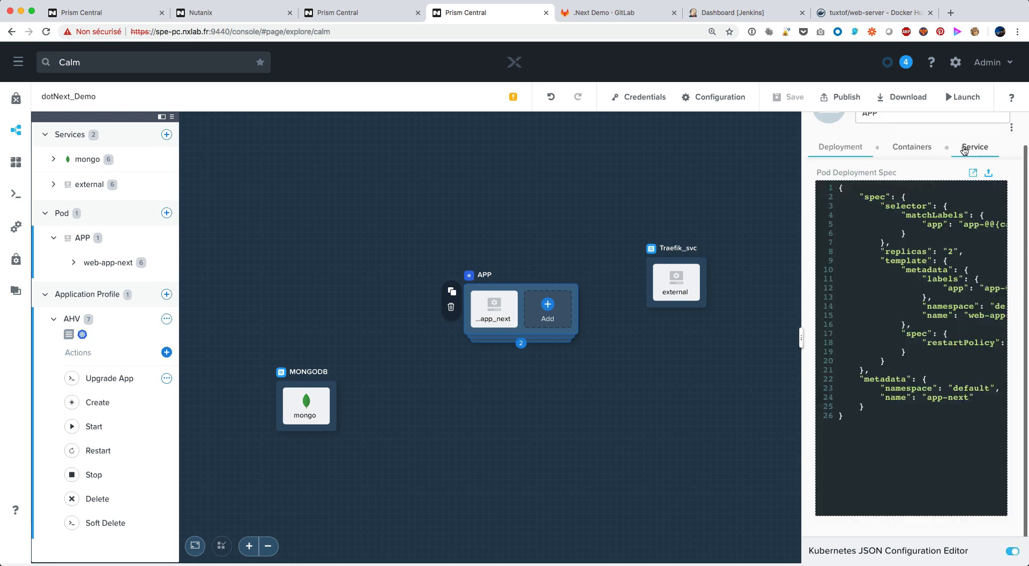
left_click(973, 174)
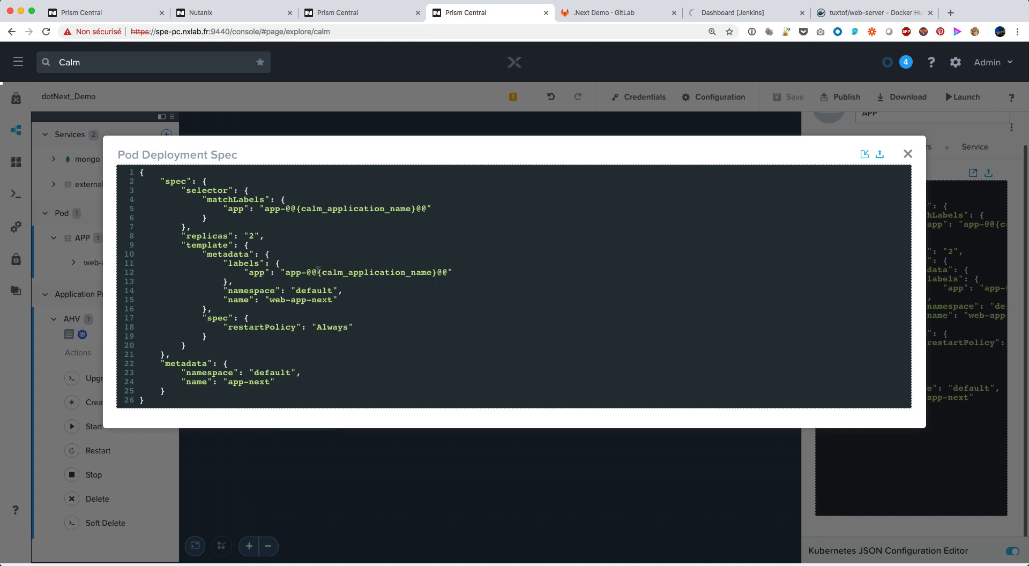
left_click_drag(308, 272, 445, 273)
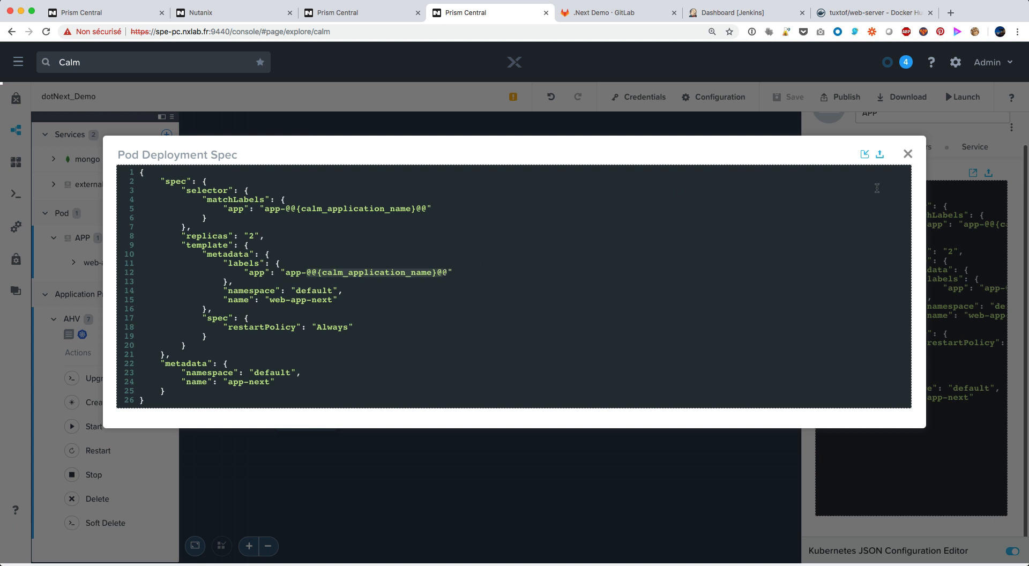
left_click(908, 156)
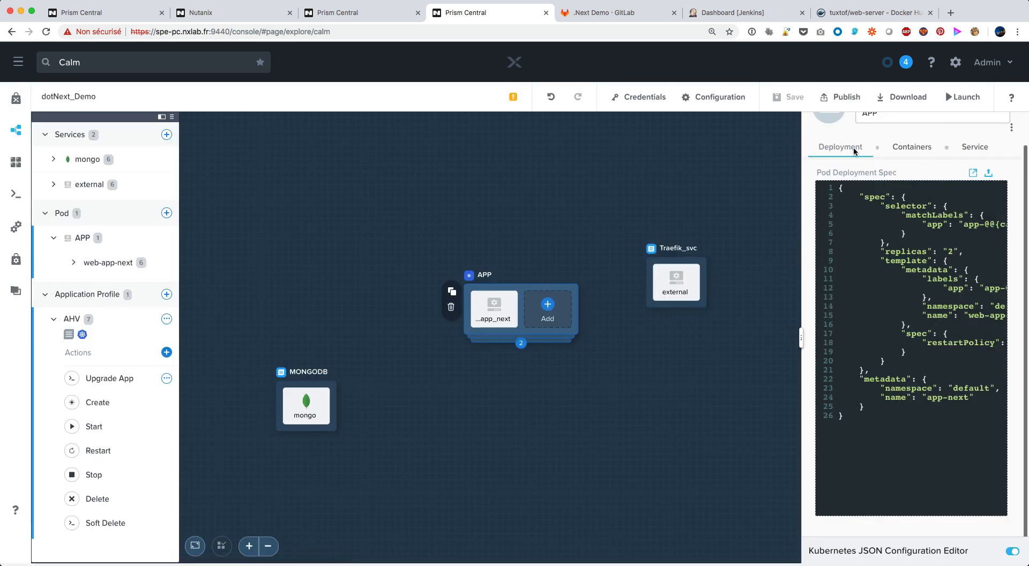
left_click(1011, 557)
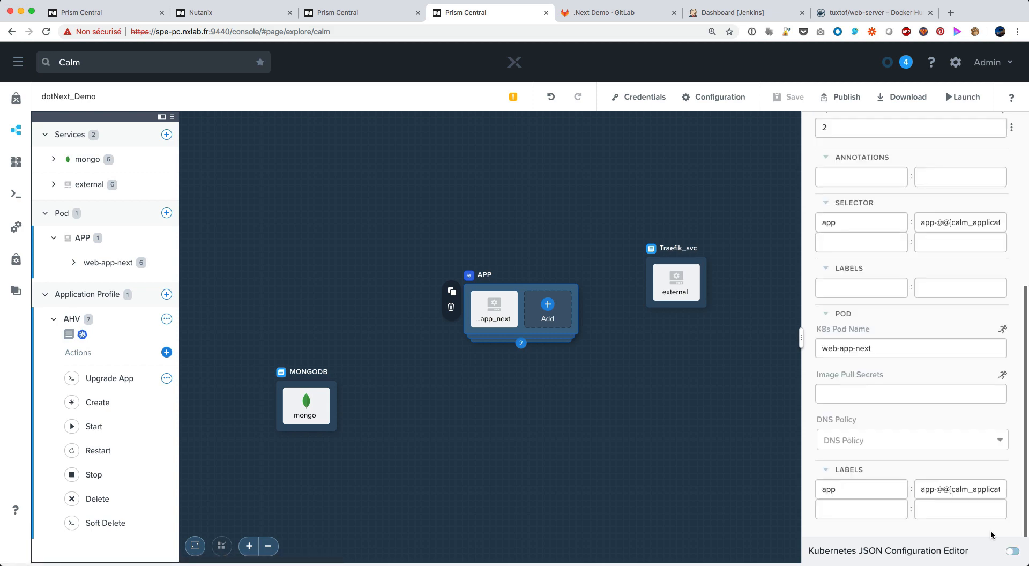
Open the APP pod's web_app_next container and review its settings, including image and image pull policy
scroll(907, 313, "up", 4)
scroll(908, 312, "up", 2)
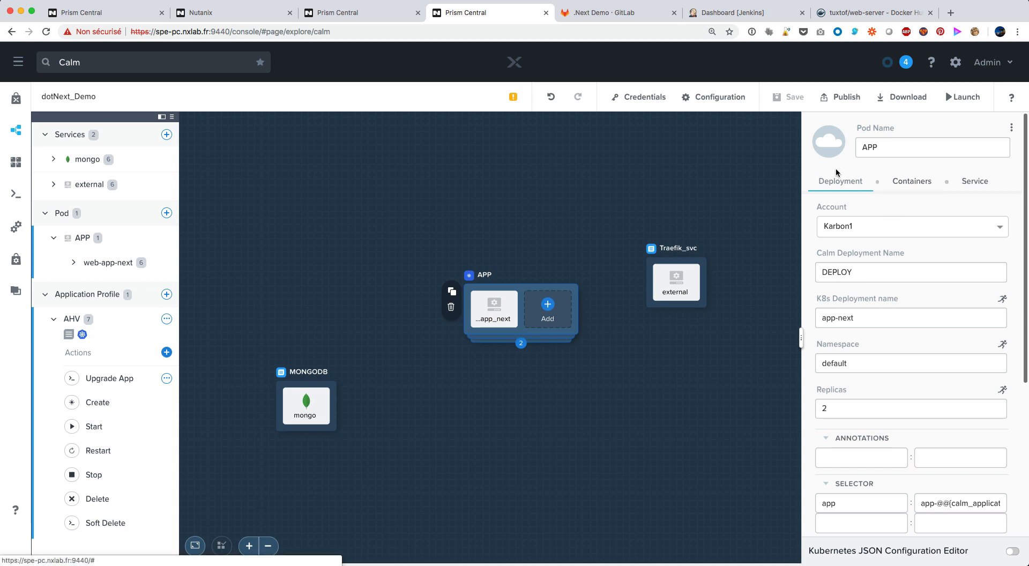
left_click(924, 189)
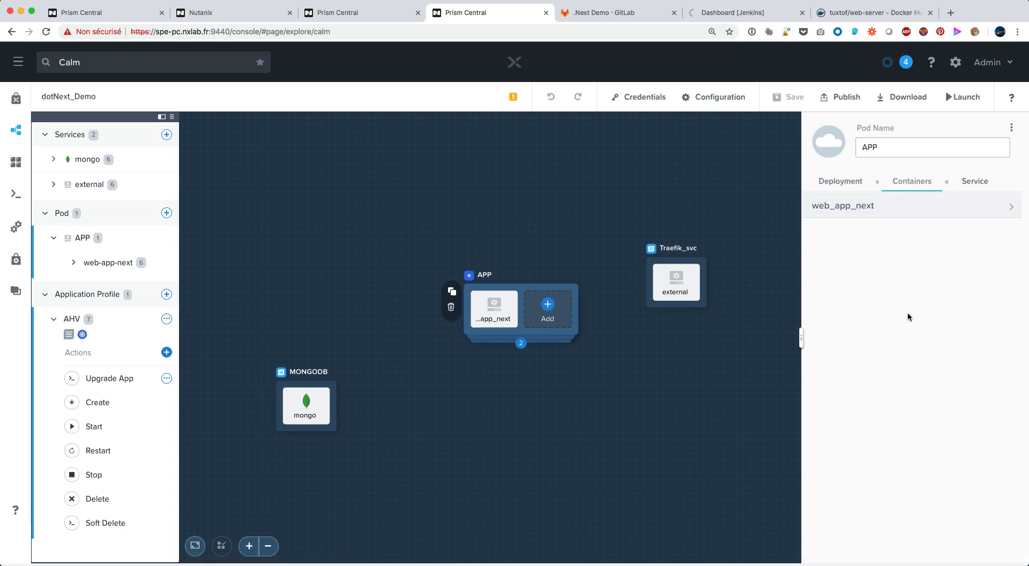
left_click(887, 209)
scroll(896, 366, "down", 1)
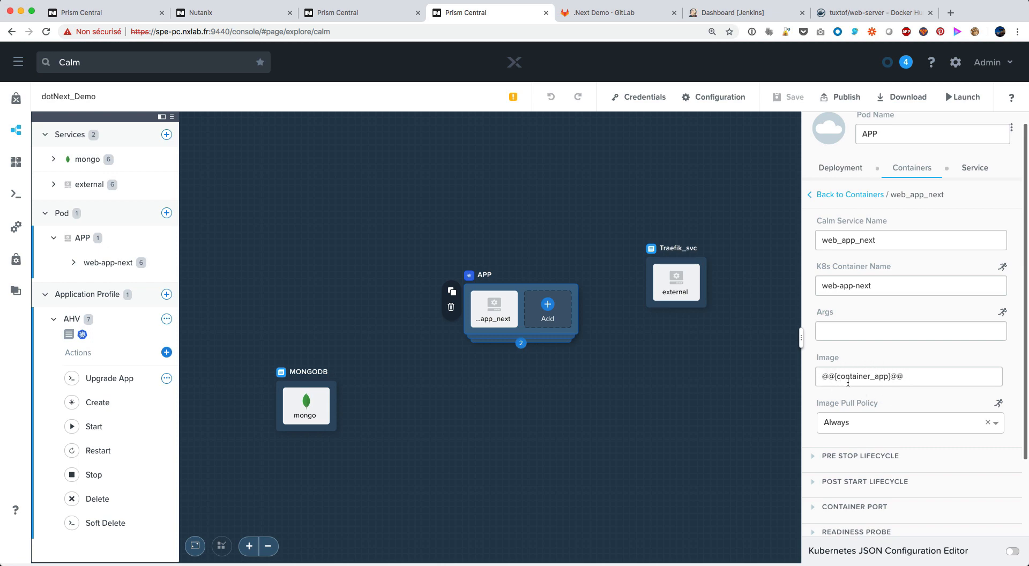
scroll(878, 379, "down", 1)
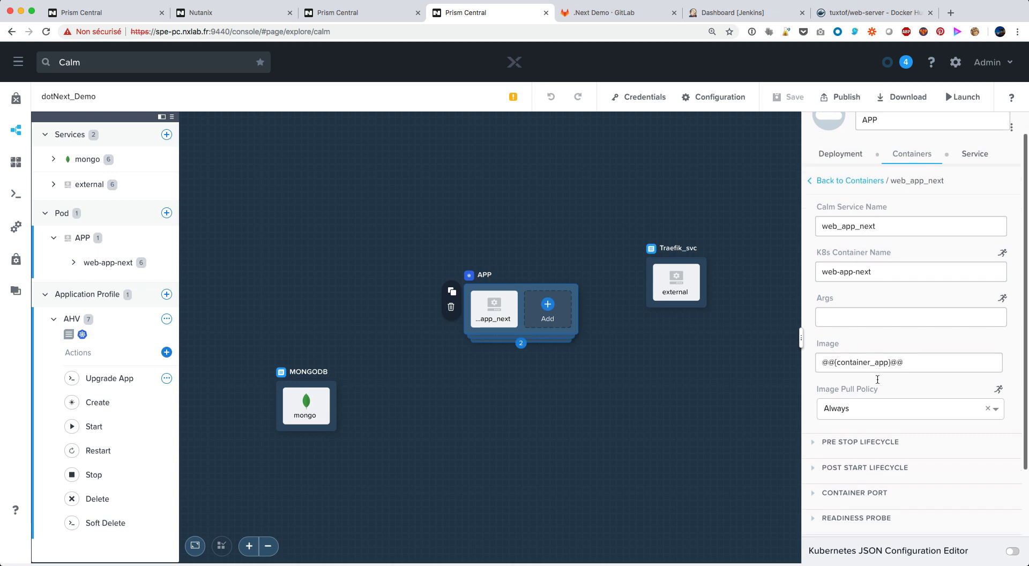
Examine the web_app_next container spec as enlarged JSON, highlighting the calm_application_name and mongo.address environment values, and close the enlarged spec
left_click(1012, 552)
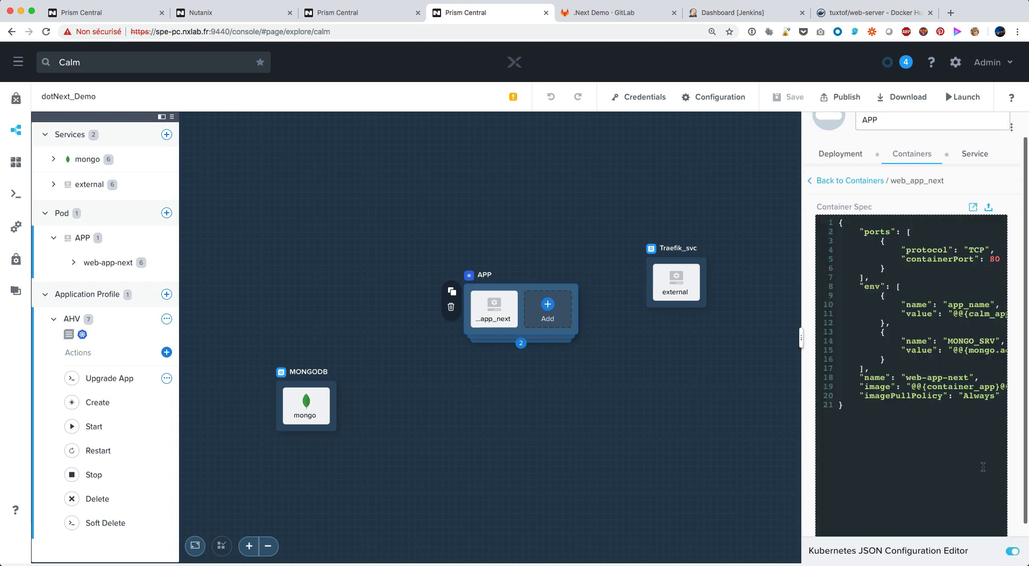
left_click(973, 207)
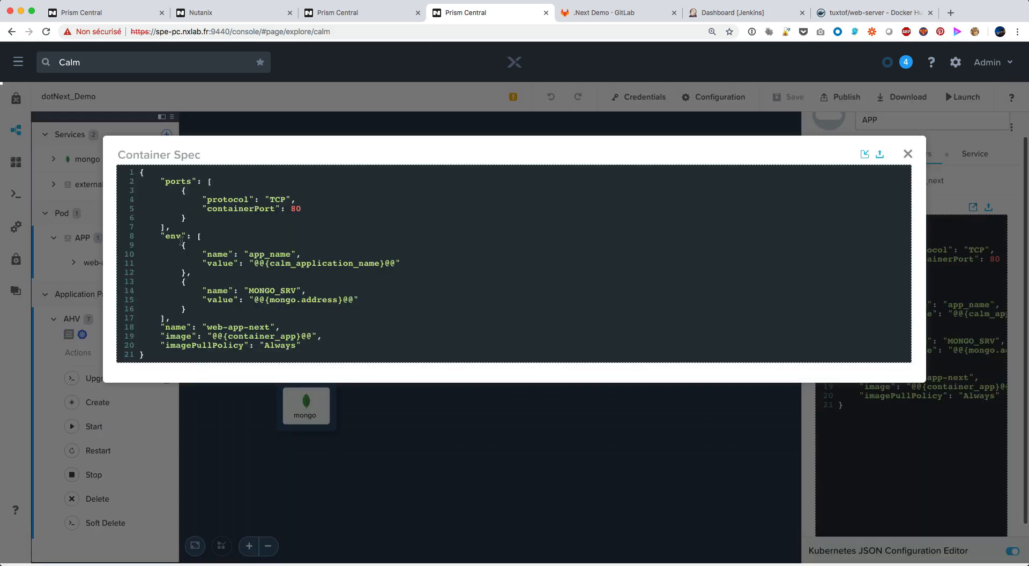
left_click_drag(255, 264, 350, 260)
left_click_drag(254, 300, 349, 300)
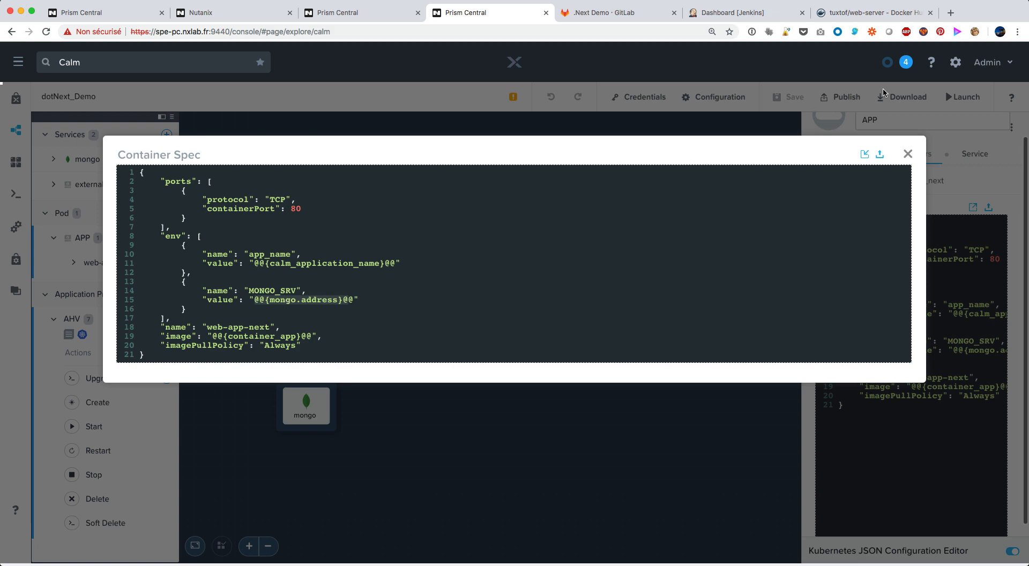
left_click(908, 156)
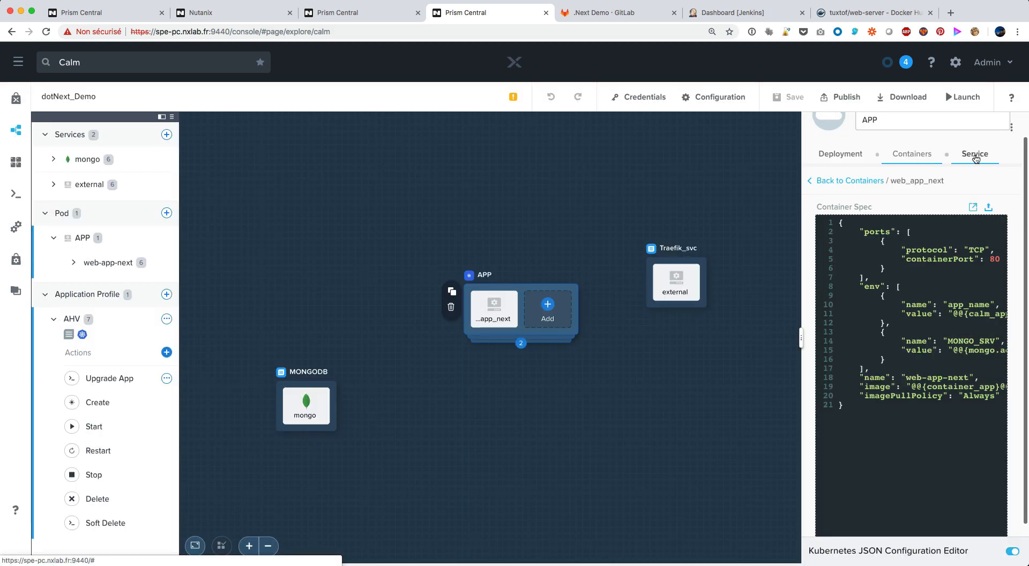
Review the APP pod's published service settings and show the task flow of the external service's Create action in Traefik_svc
left_click(975, 156)
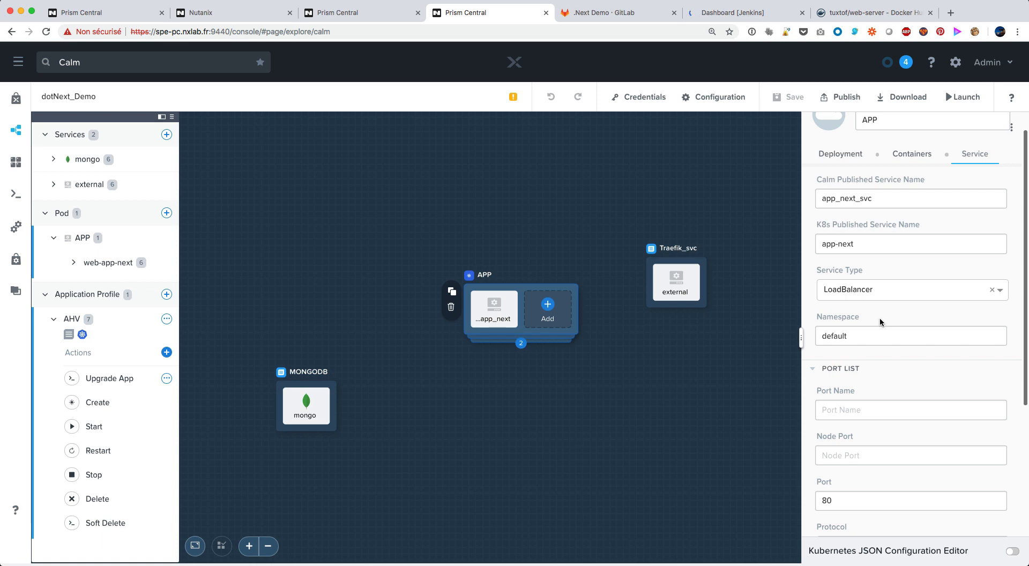
left_click(686, 251)
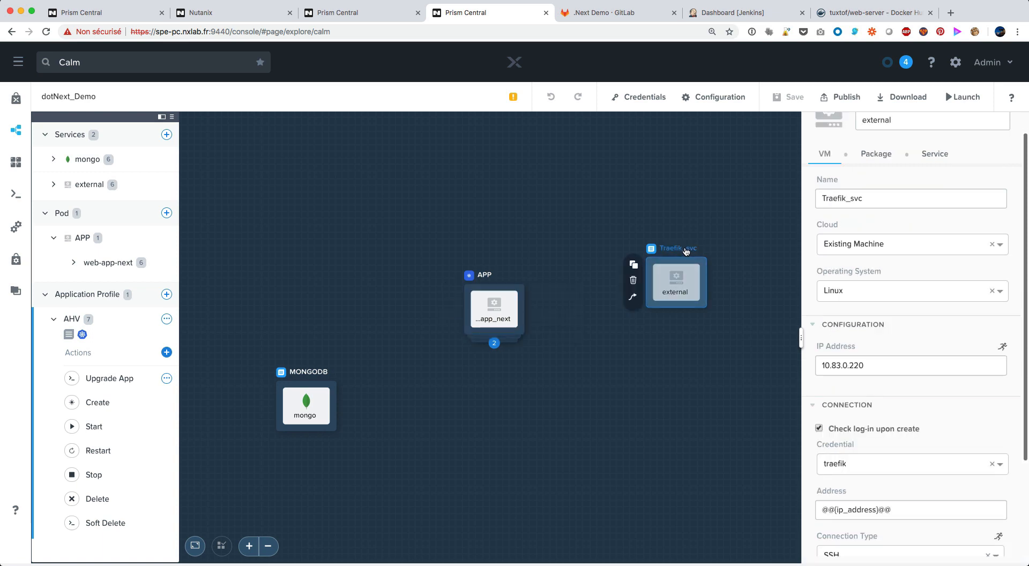
left_click(55, 186)
left_click(94, 227)
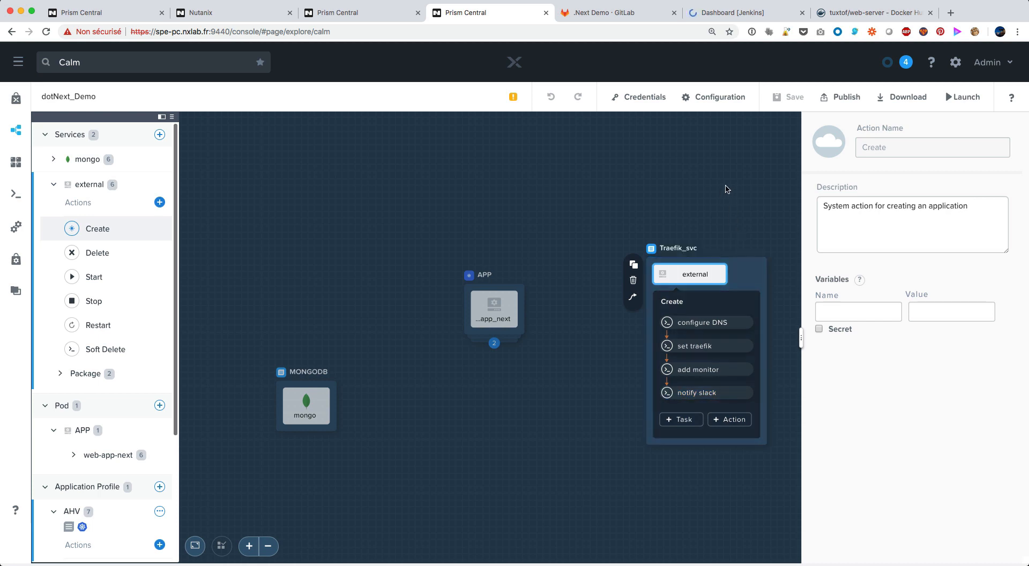
Launch the blueprint as an application named demo-next with the AHV profile, keeping the container_app image registry.gitlab.com/tuxtof/nutanix-web-next
left_click(964, 96)
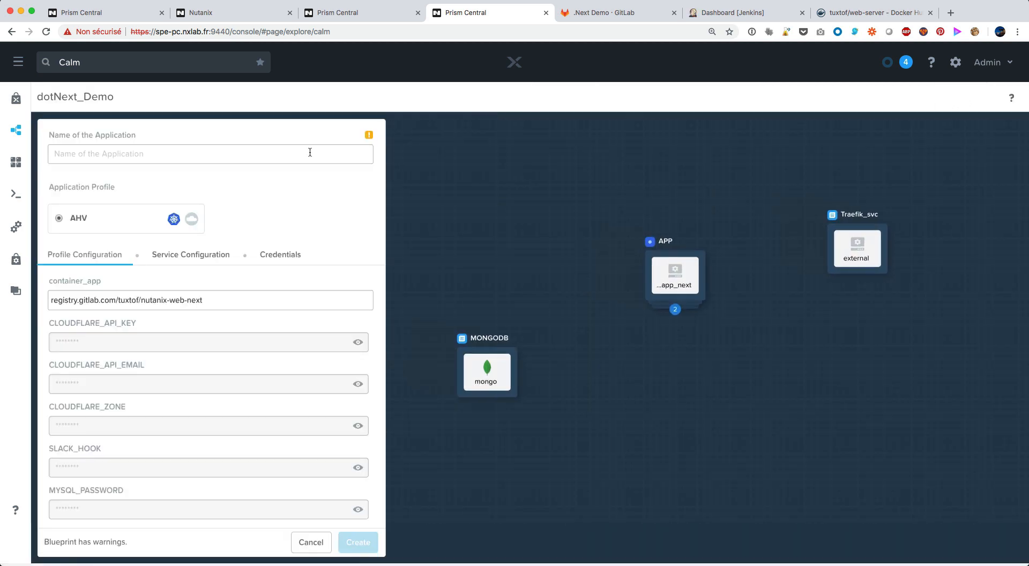
left_click(286, 157)
type("demo-n")
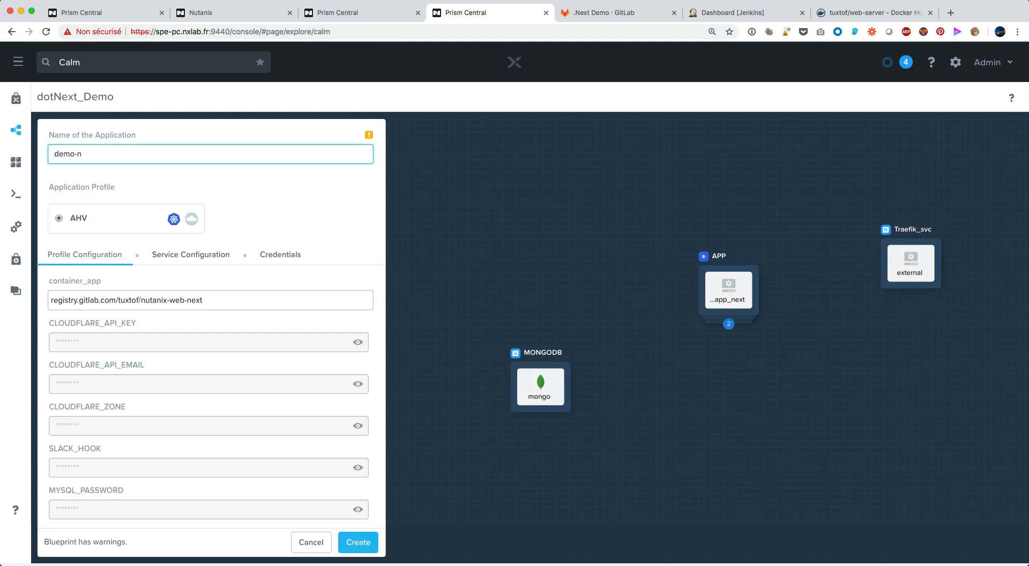
type("ext")
left_click_drag(246, 304, 47, 304)
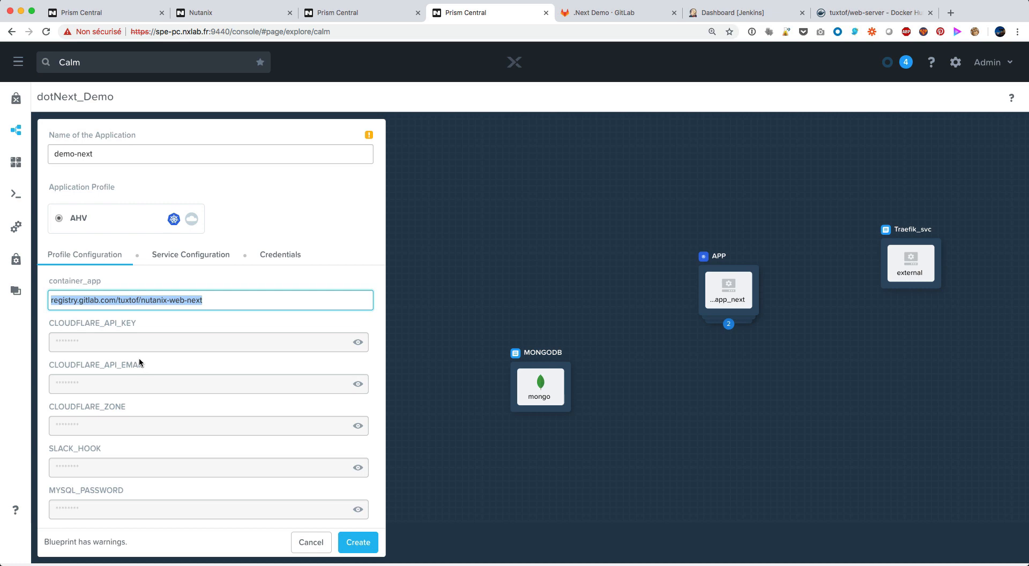
left_click(358, 542)
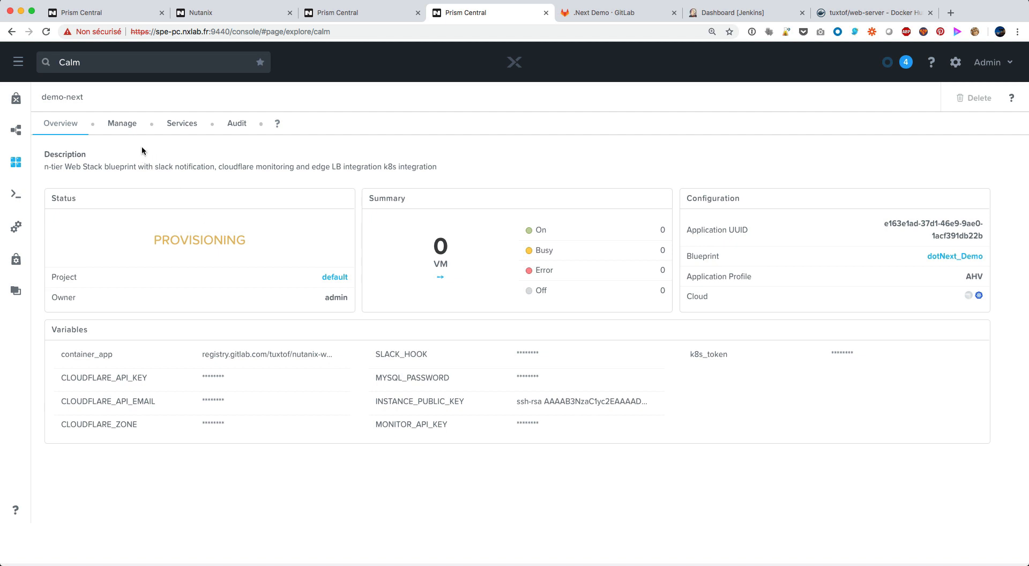
Follow the running Create action of demo-next across the MONGODB, APP and Traefik_svc task flows and its task log
left_click(122, 125)
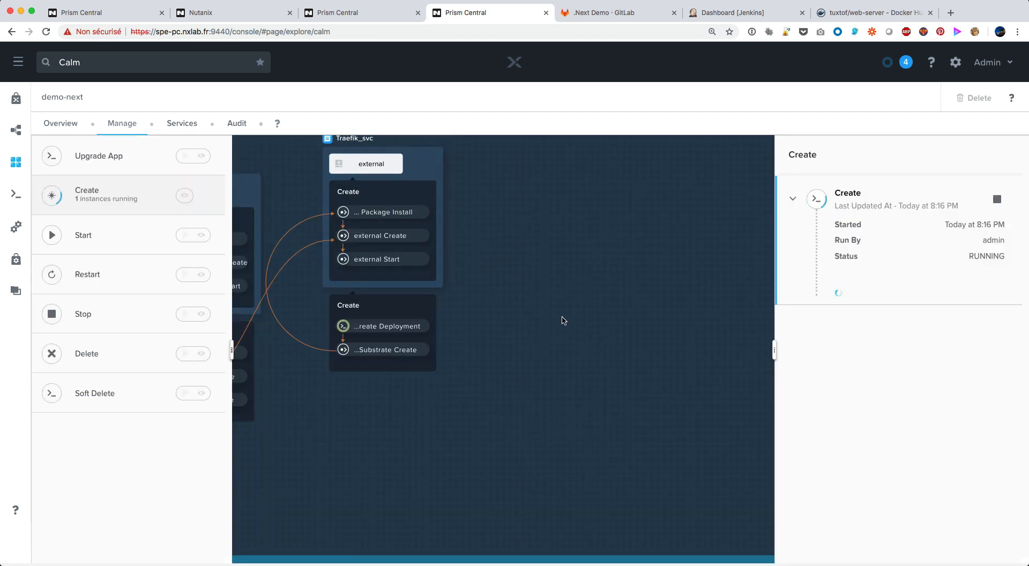
left_click_drag(531, 335, 731, 345)
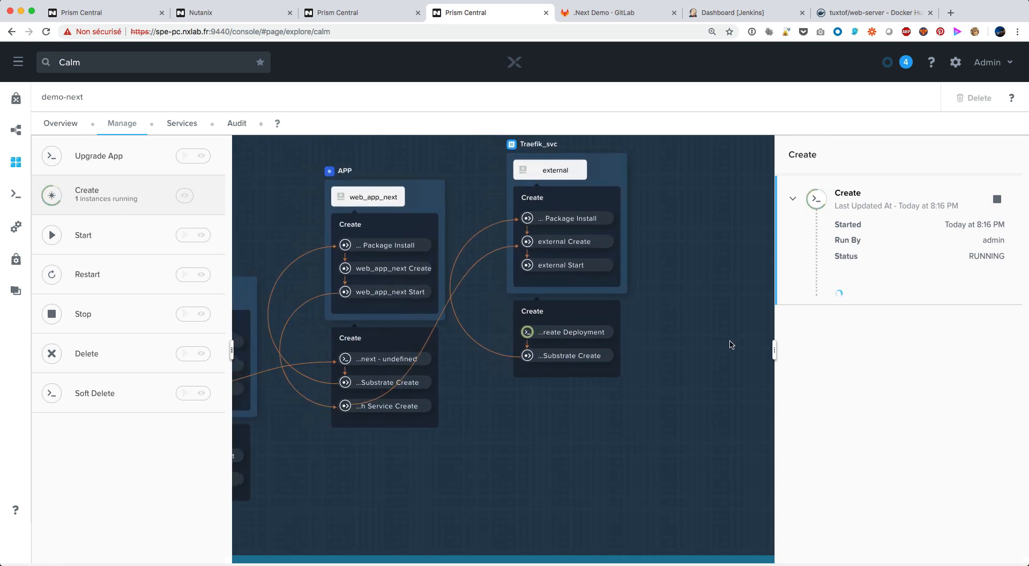
scroll(539, 466, "down", 5)
left_click_drag(510, 484, 559, 457)
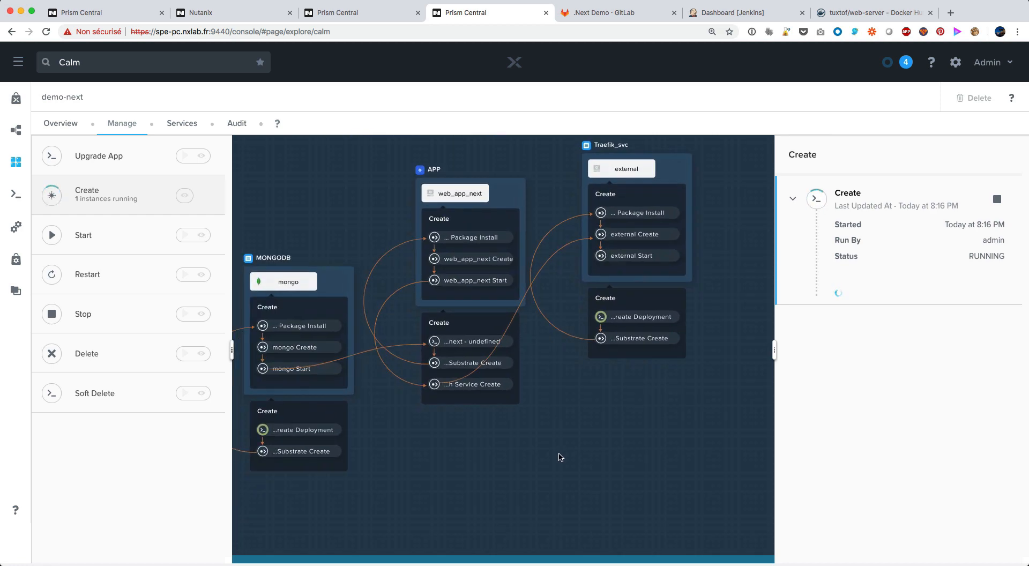
scroll(557, 460, "down", 3)
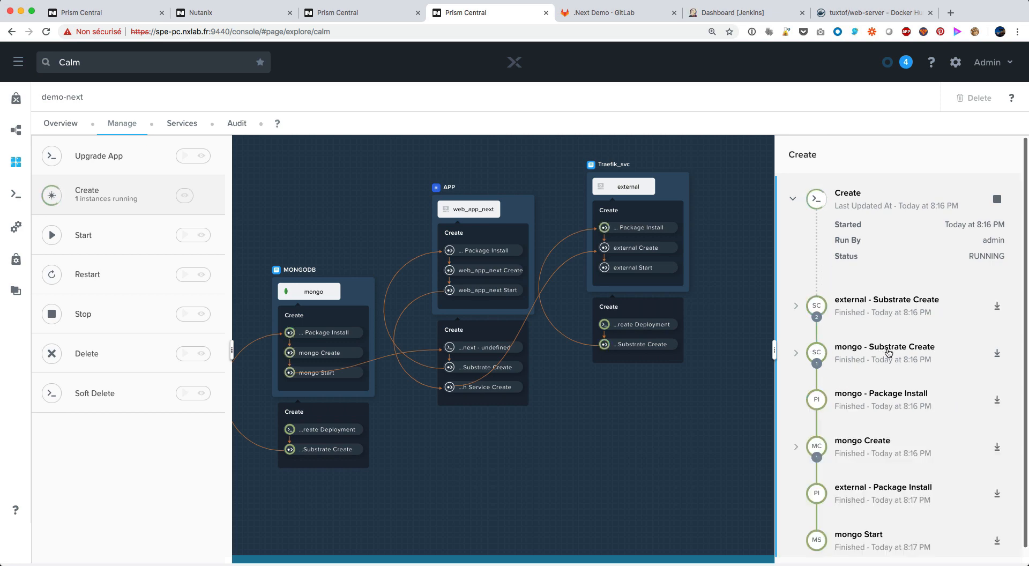
scroll(890, 357, "down", 1)
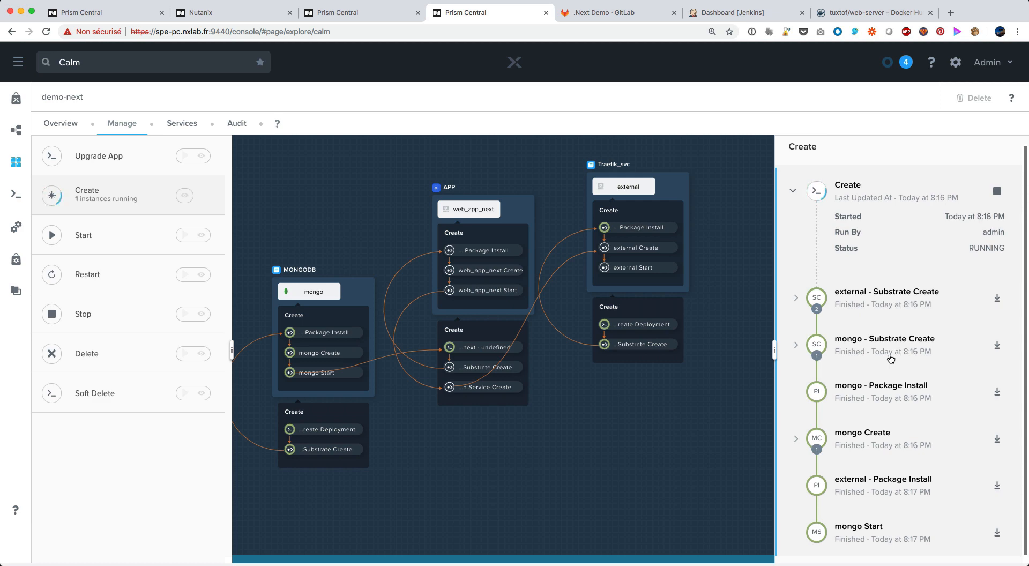
Switch to the terminal, clear it and watch "kubectl get all" refreshed every second
key("super+Tab")
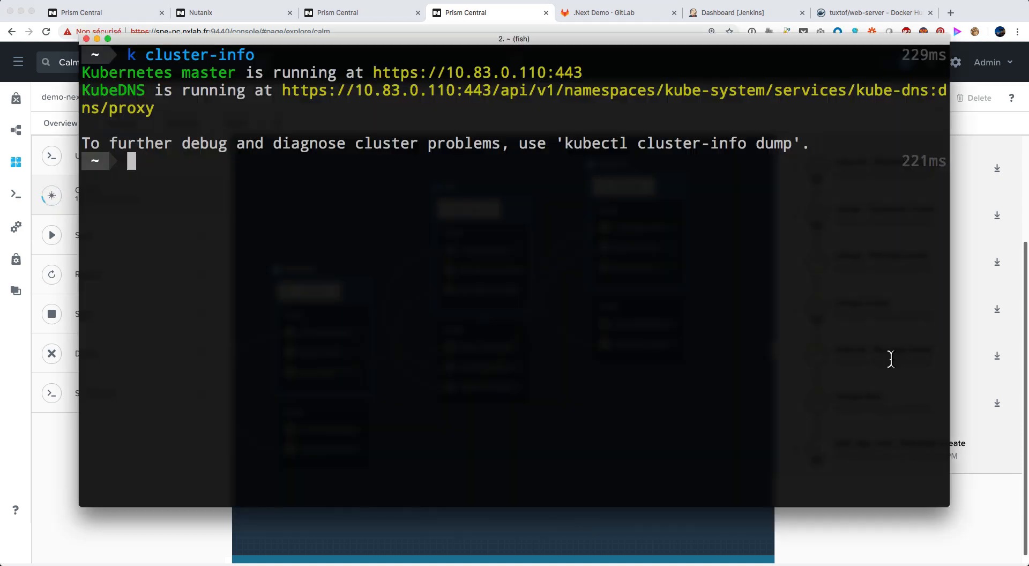
key("ctrl+l")
type("kw")
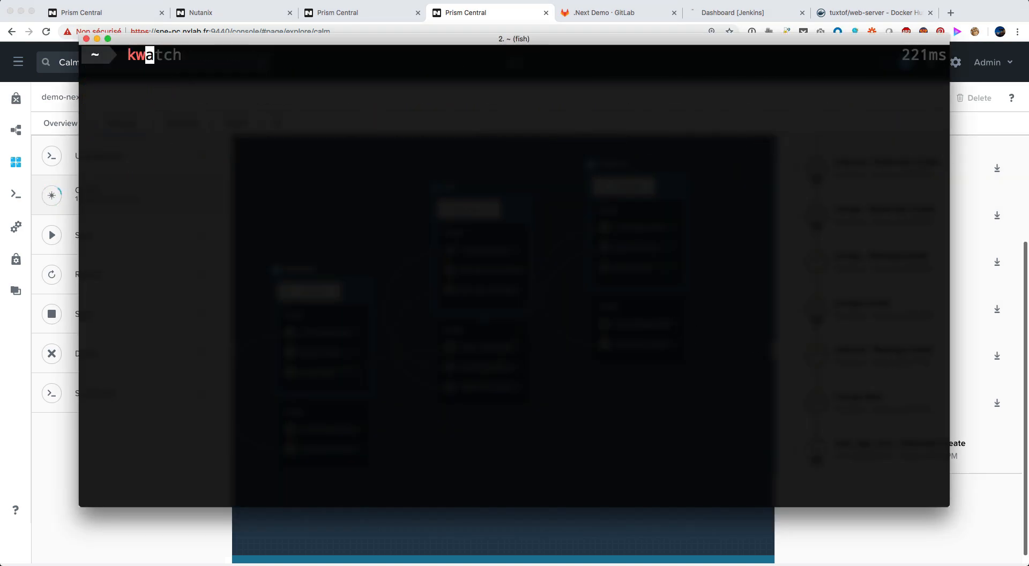
key("Right")
key("Return")
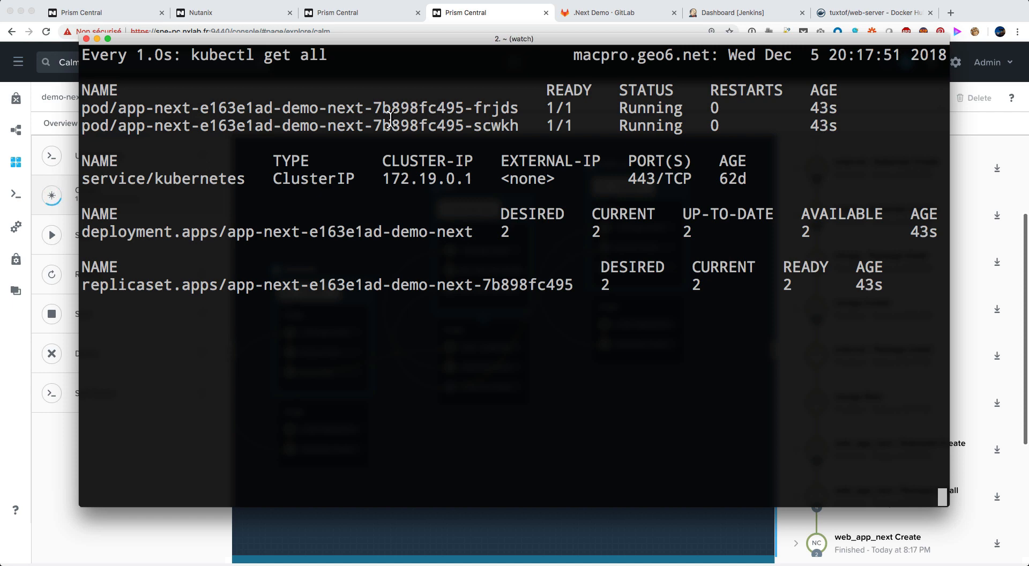
Return to the browser to expand the Publish Service Create task in the Create log, and check the cluster's services in the terminal
left_click(976, 467)
scroll(952, 462, "down", 4)
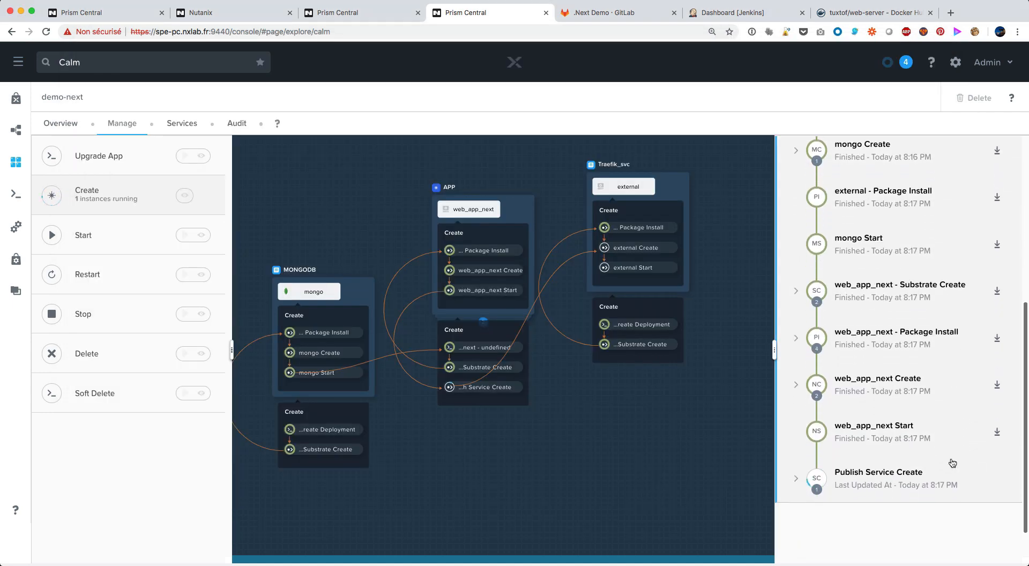
scroll(953, 461, "down", 1)
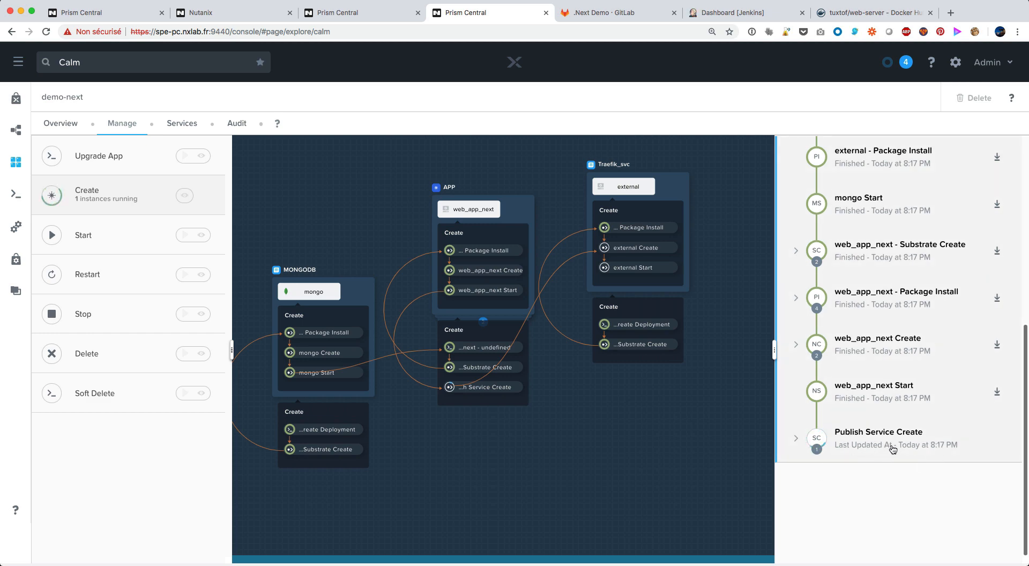
left_click(848, 437)
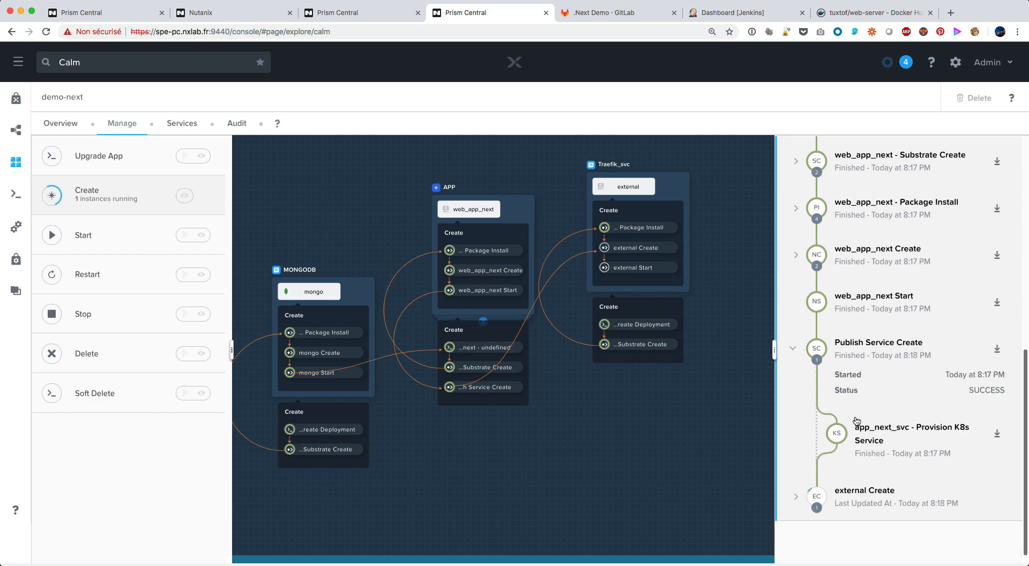
key("super+Tab")
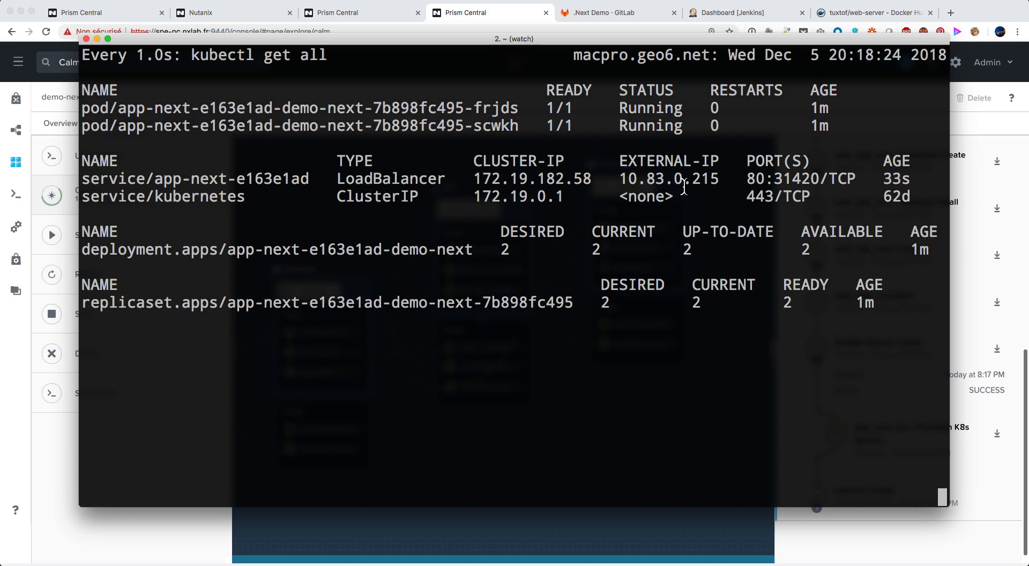
Open the deployment notification in Slack's #notification channel and follow its connection link to the demo-next website
mouse_move(917, 36)
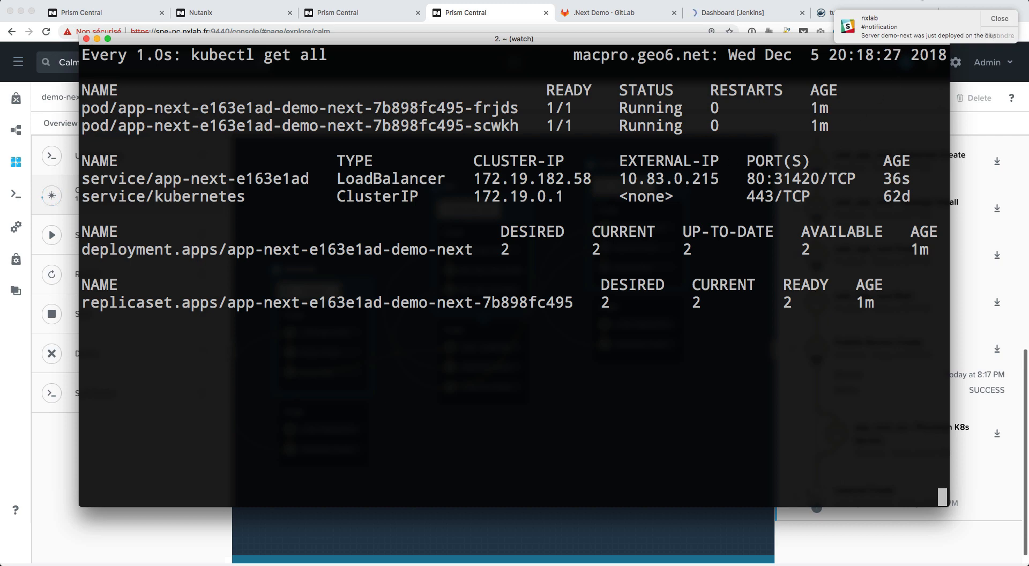
left_click(903, 28)
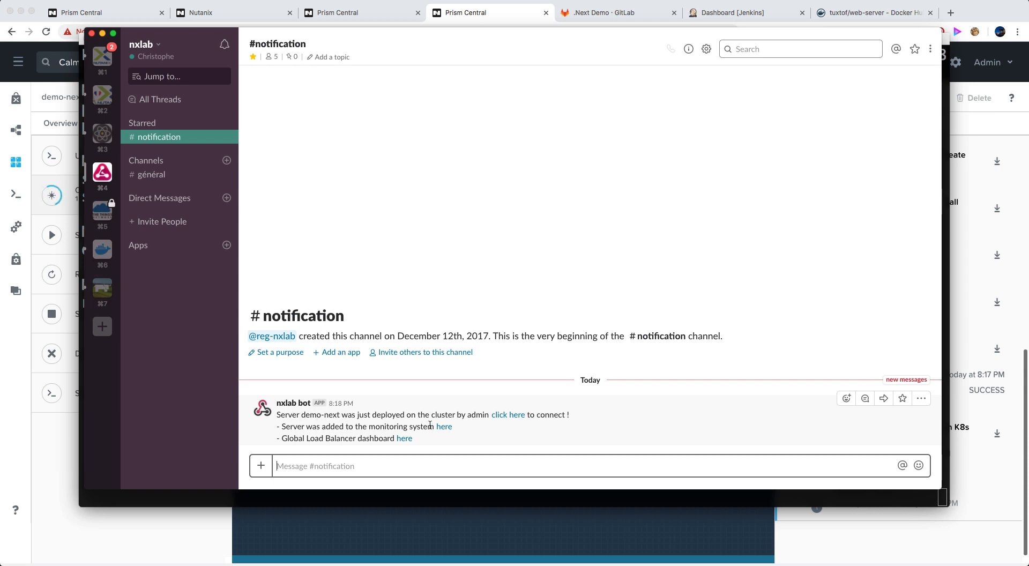
left_click(507, 418)
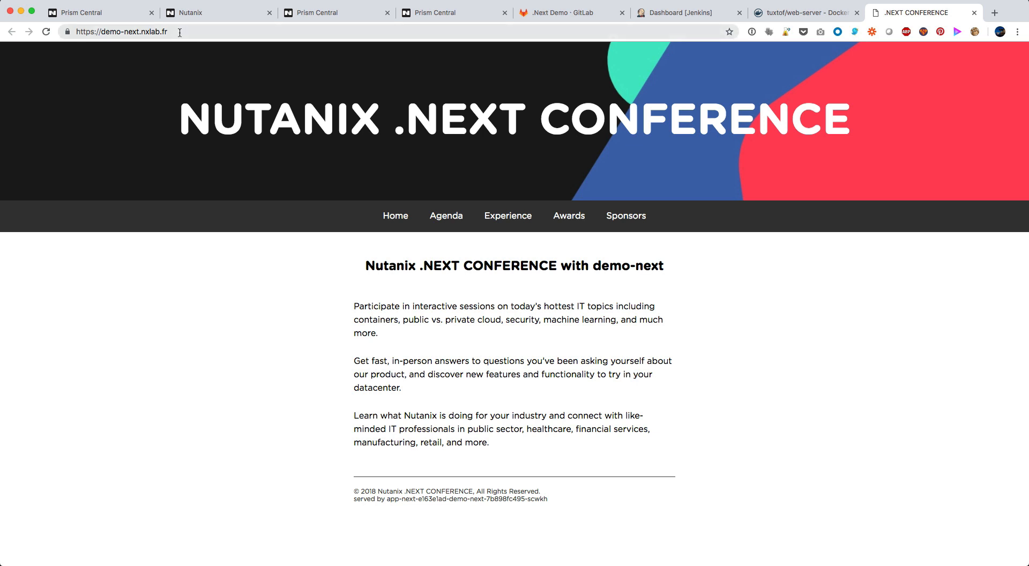
Highlight the demo-next website's address and follow the Global Load Balancer dashboard link in Slack's #notification message
left_click_drag(180, 33, 72, 34)
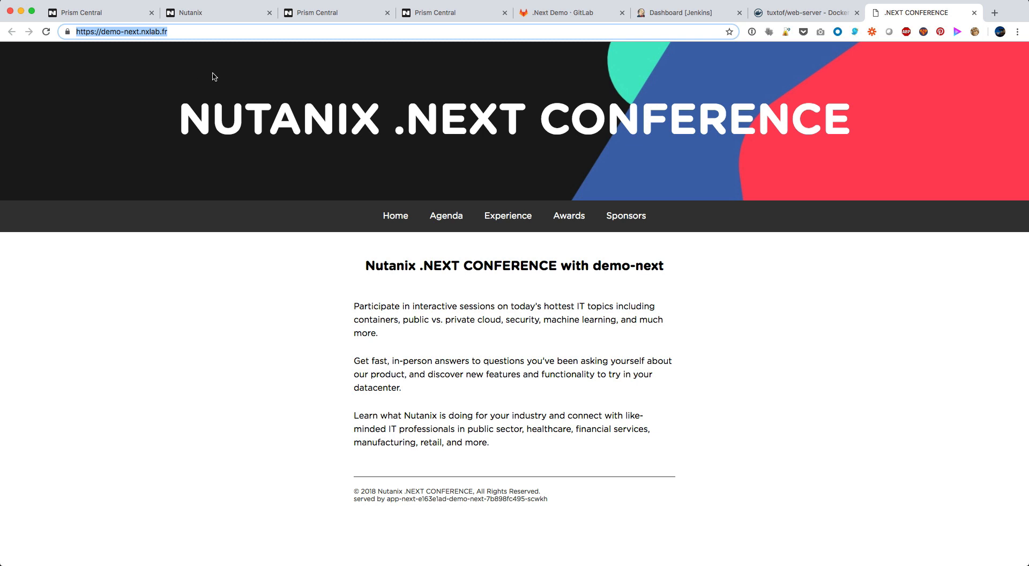
key("super+Tab")
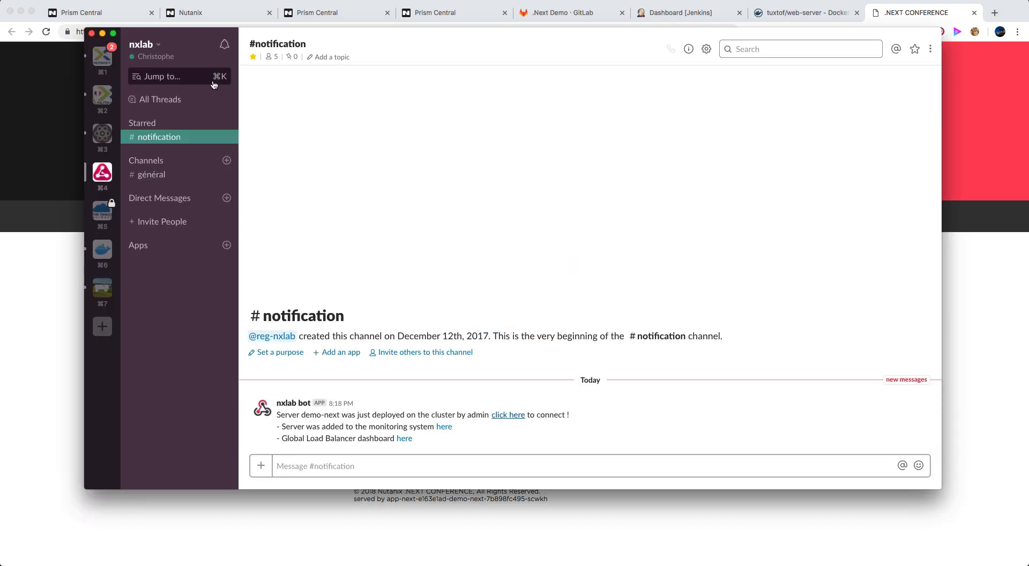
left_click(405, 438)
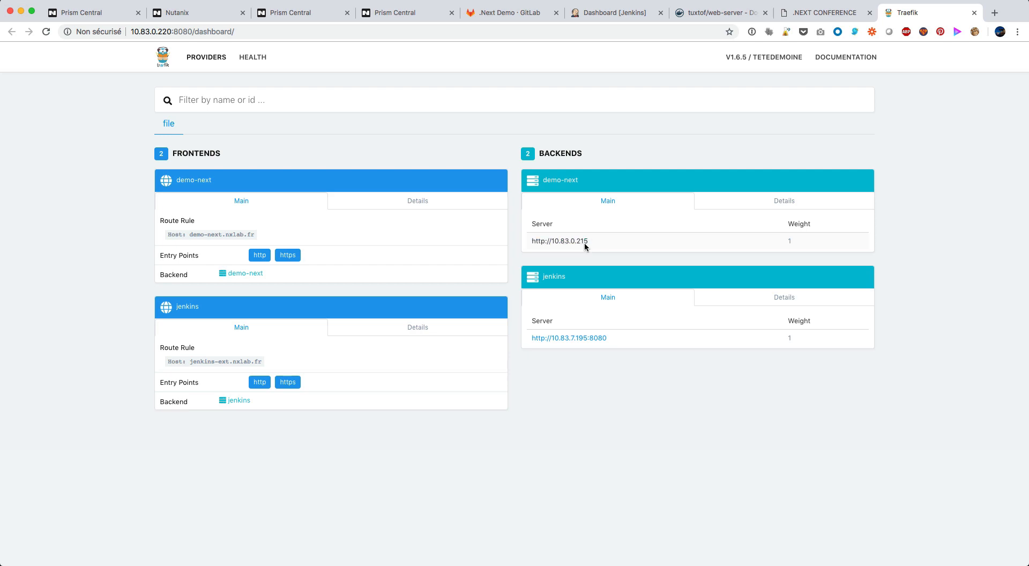
Highlight the app-next service's external IP in the terminal, and return to the Traefik dashboard in the browser to compare backends
key("super+Tab")
left_click_drag(620, 179, 720, 180)
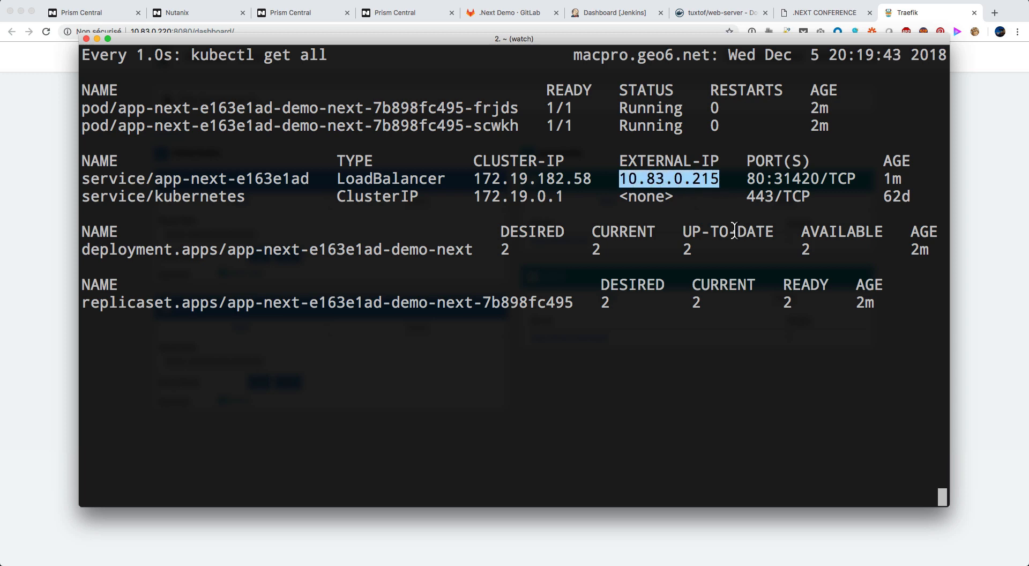
key("super+Tab")
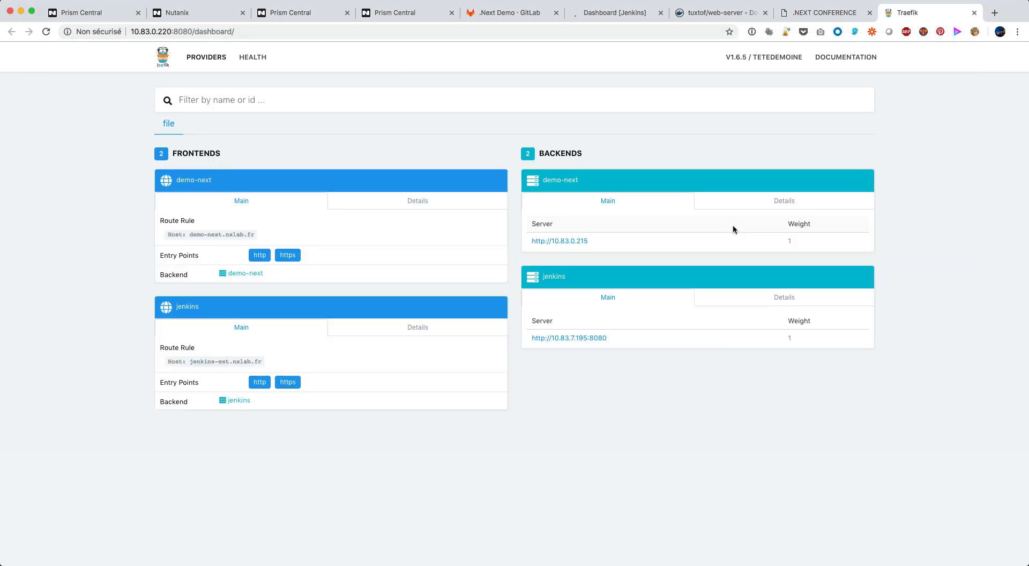
Switch to Slack and follow the notification's monitoring system link to the nxlab status page
key("super+Tab")
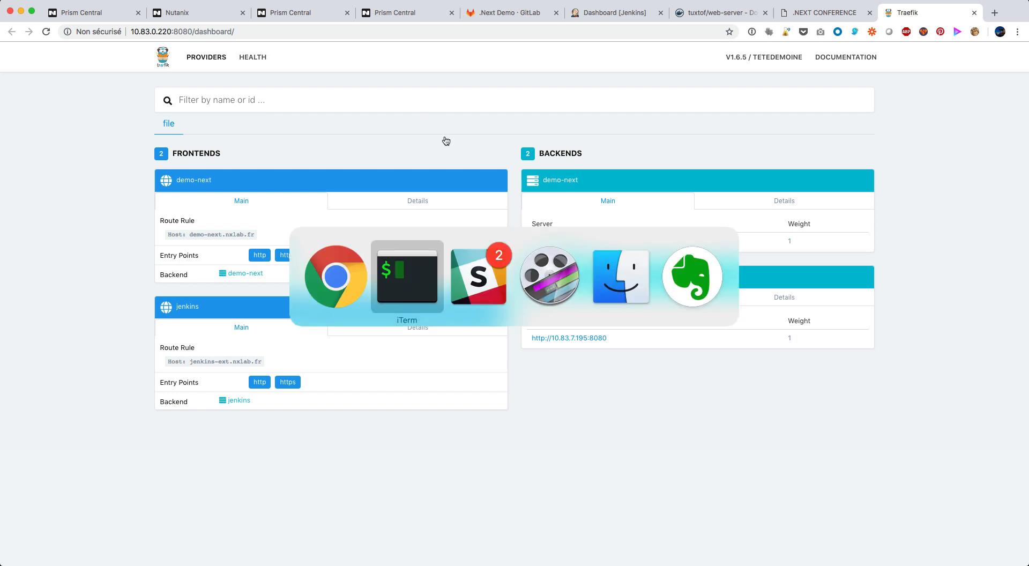
key("super+Tab")
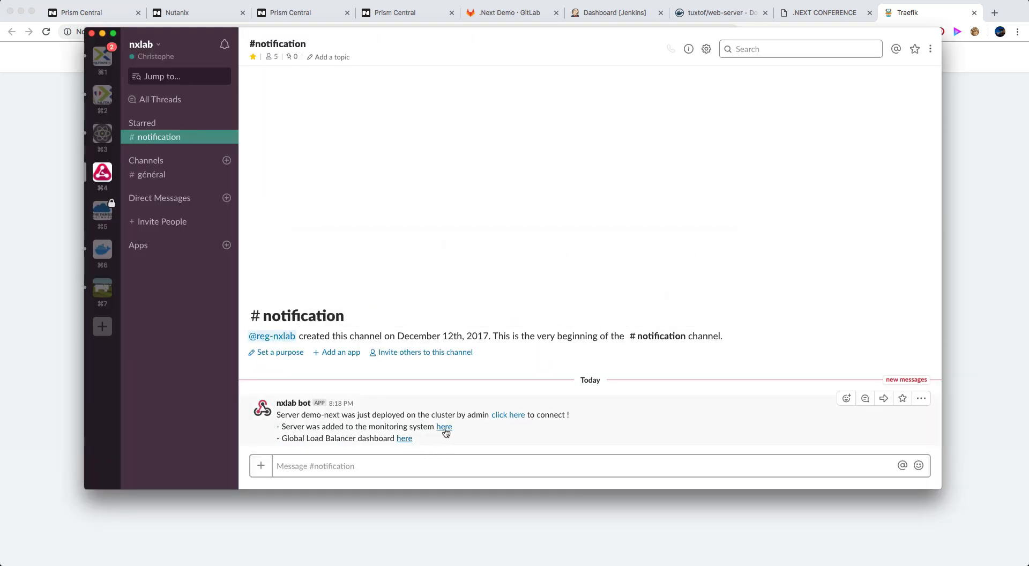
left_click(445, 427)
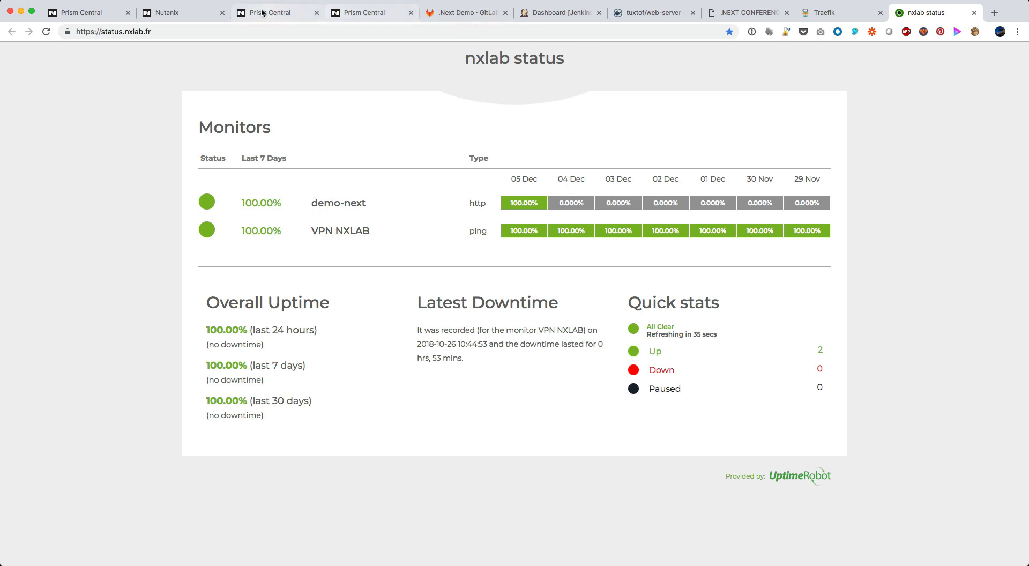
Check the demo-next application's Overview in Calm, and reopen its Manage view of actions
left_click(362, 18)
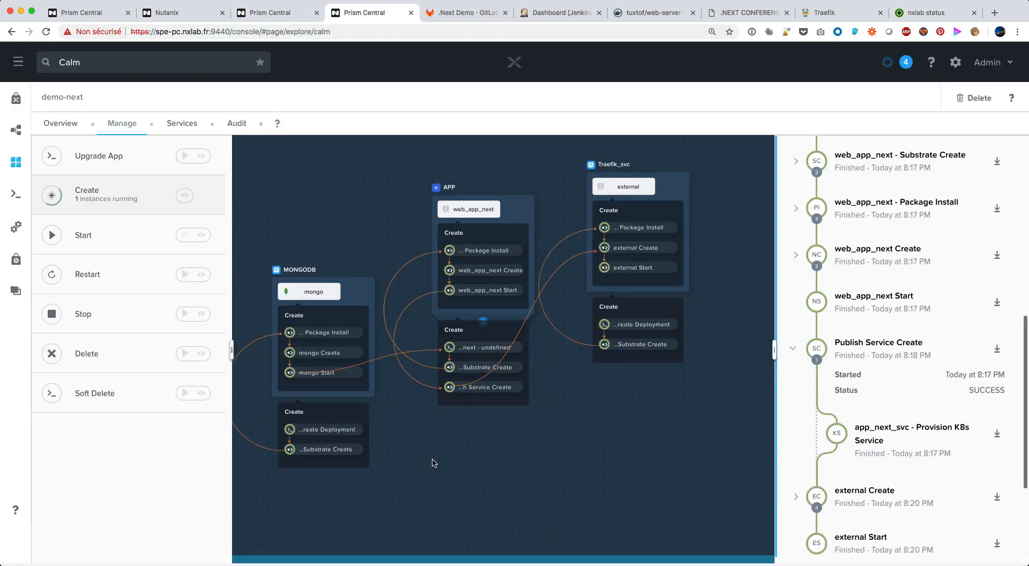
left_click(63, 123)
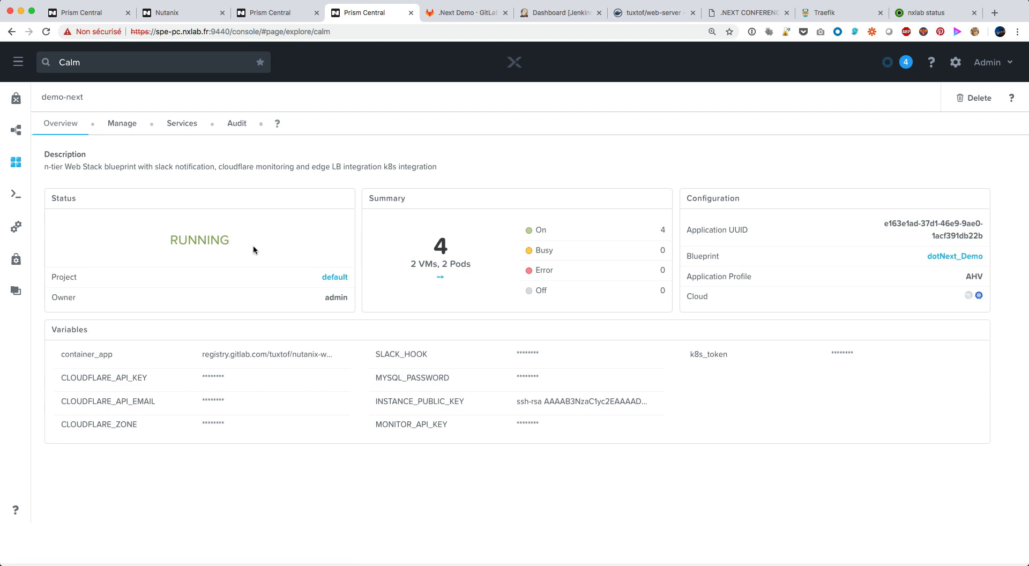
left_click(124, 128)
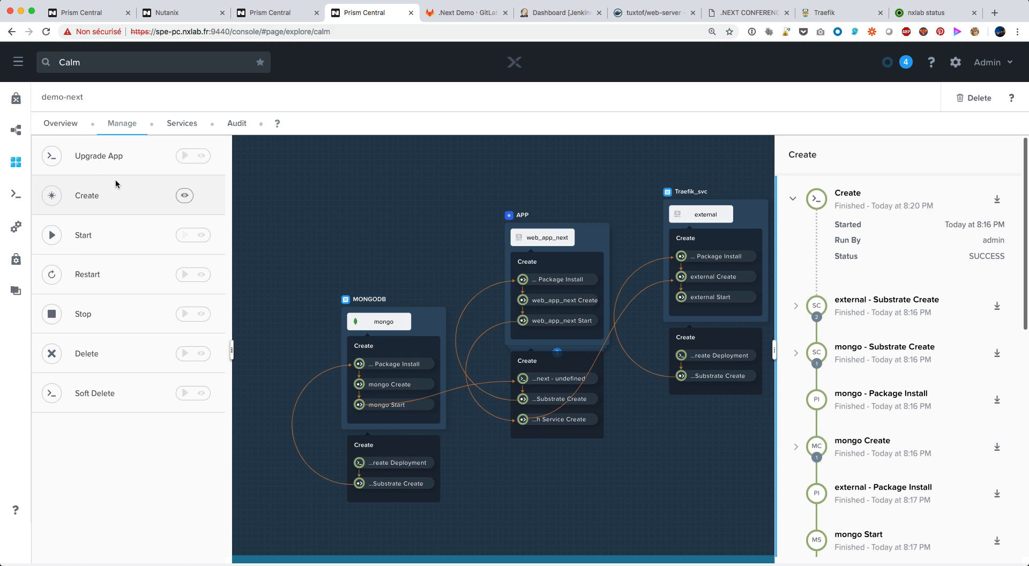
Open the web-server project of the .Next Demo group in GitLab, and switch its repository view to the london branch
left_click(467, 16)
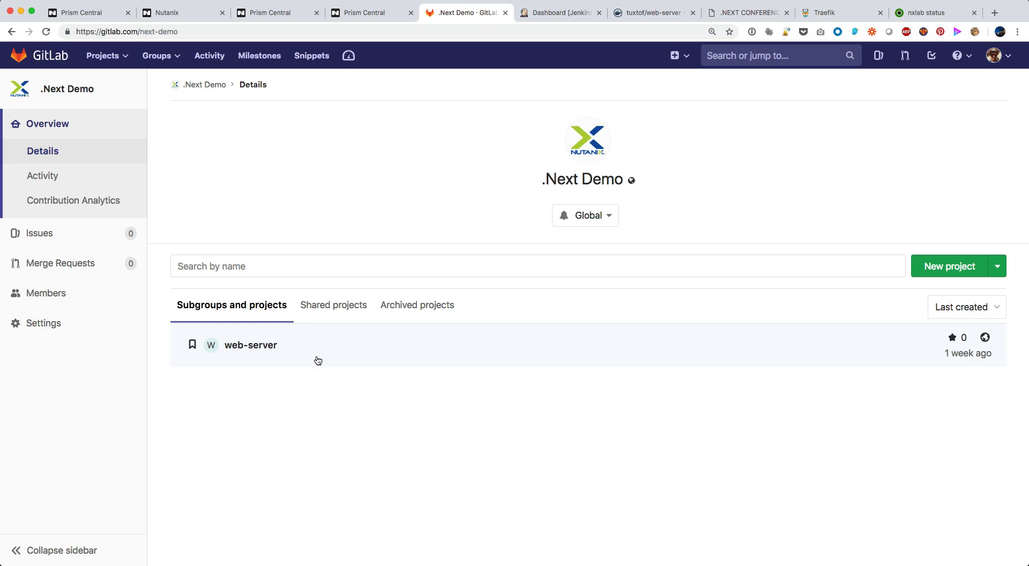
left_click(263, 349)
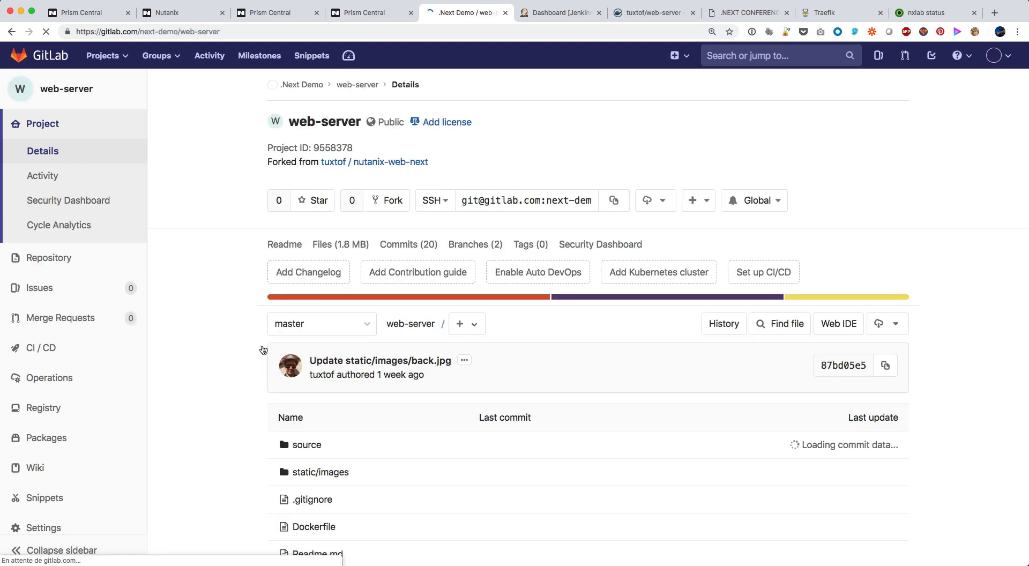
scroll(438, 479, "down", 5)
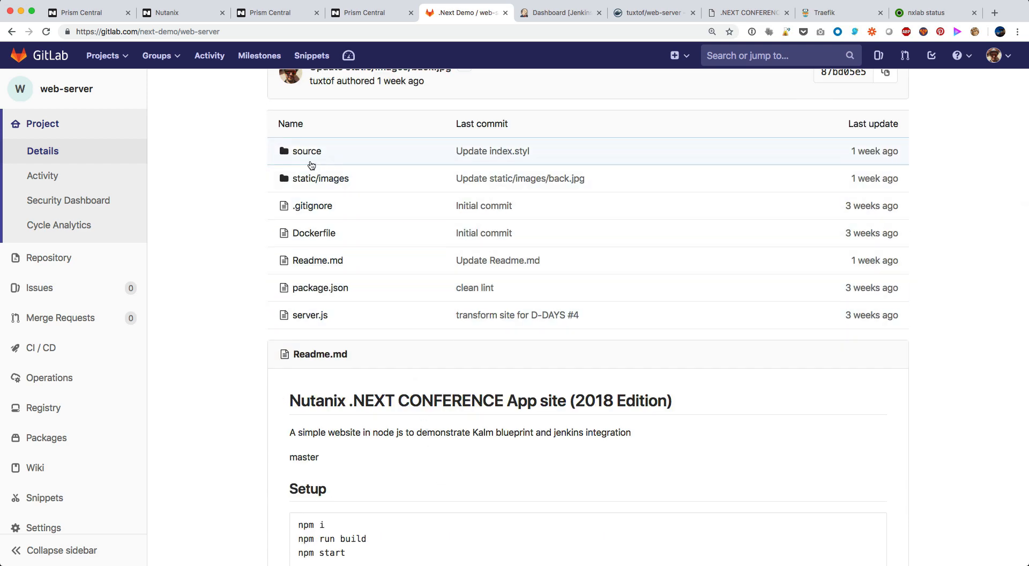
scroll(397, 284, "up", 3)
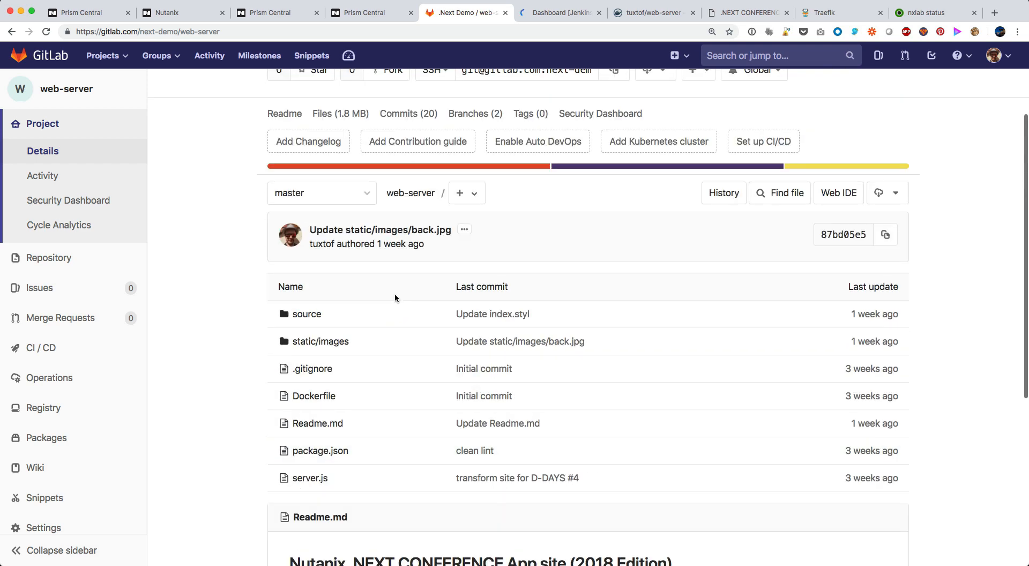
scroll(394, 304, "up", 1)
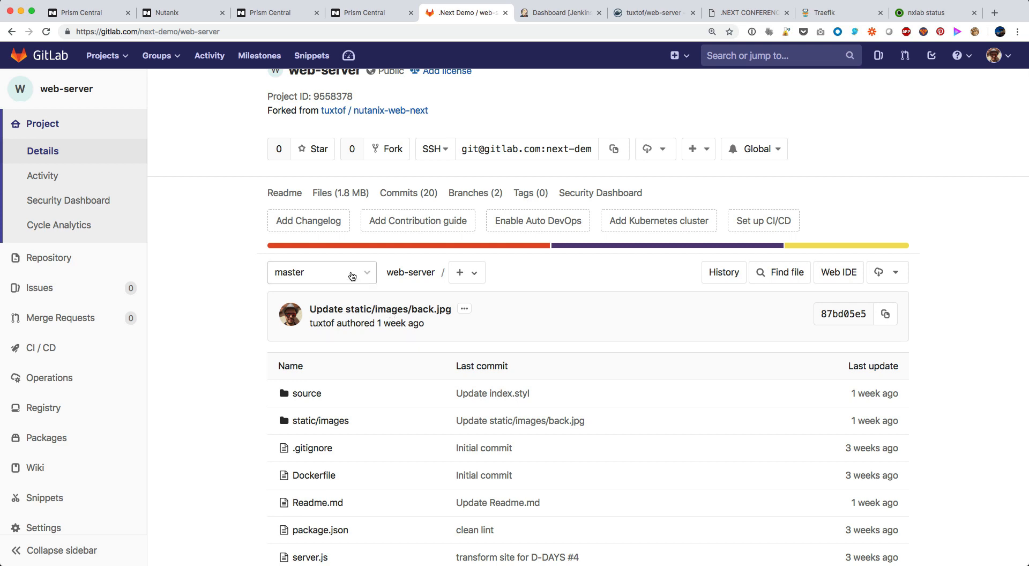
left_click(351, 276)
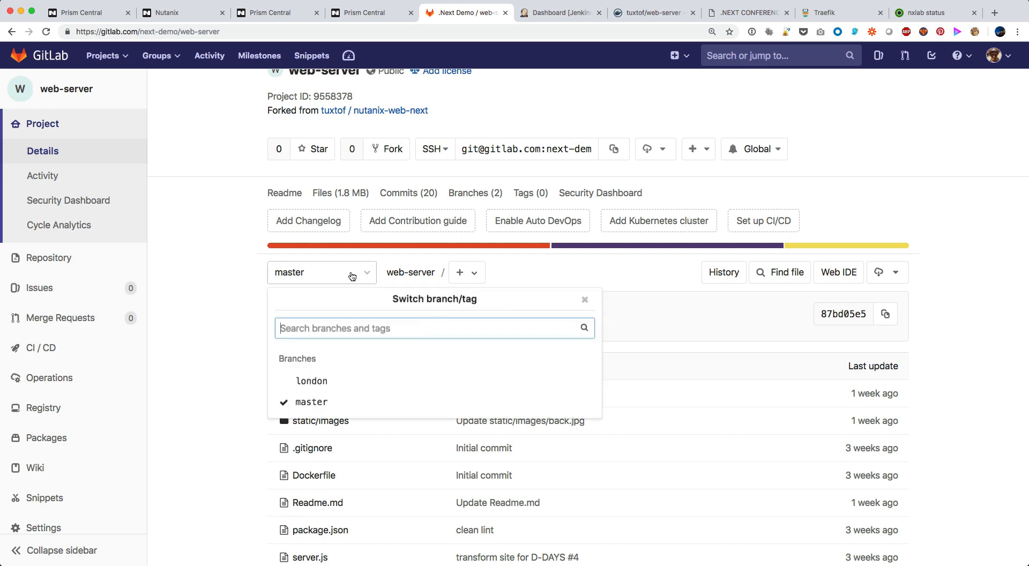
left_click(328, 384)
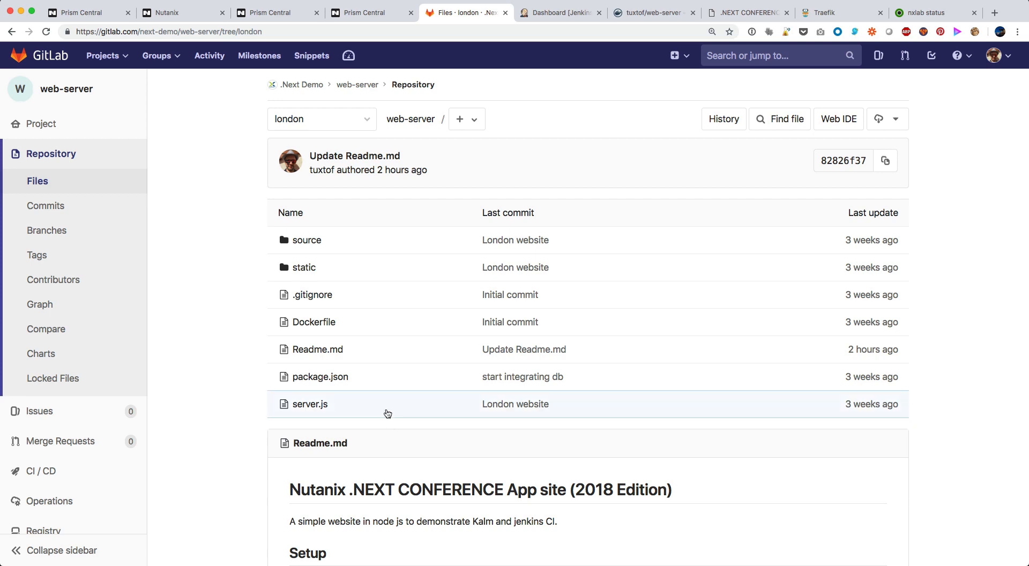
Switch to the Jenkins dashboard and open the configuration of the web-server project
left_click(550, 16)
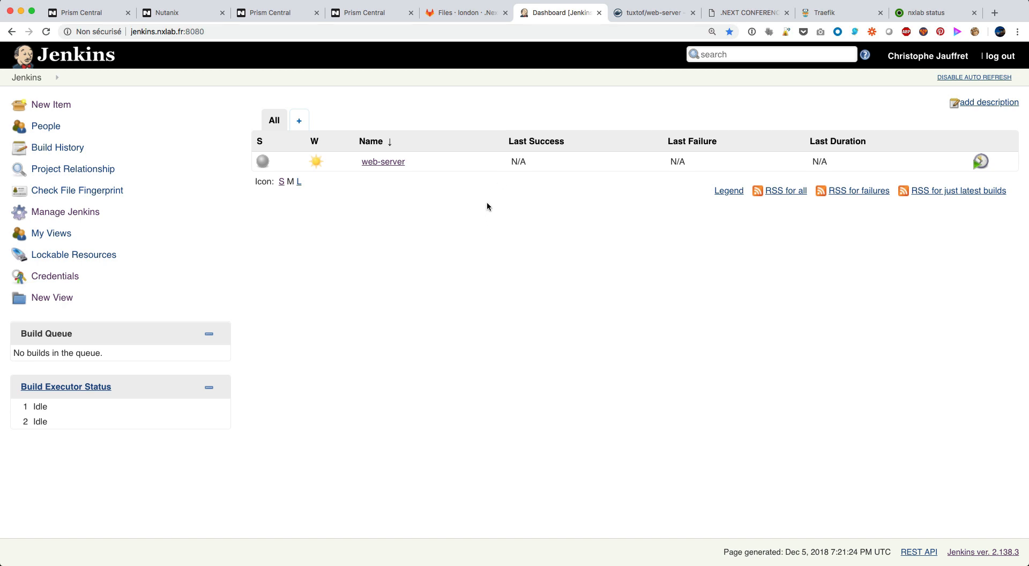
left_click(384, 164)
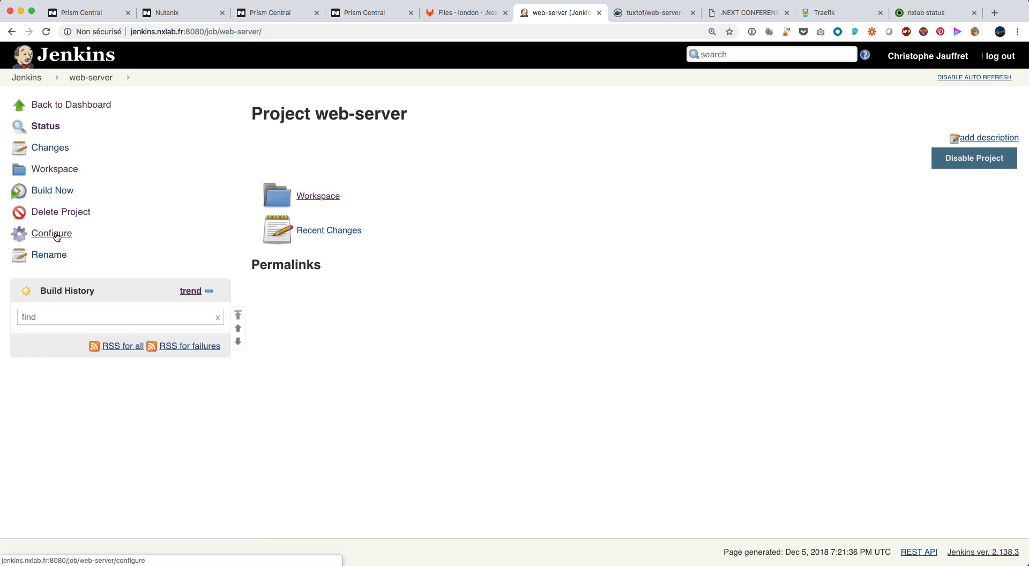
left_click(54, 234)
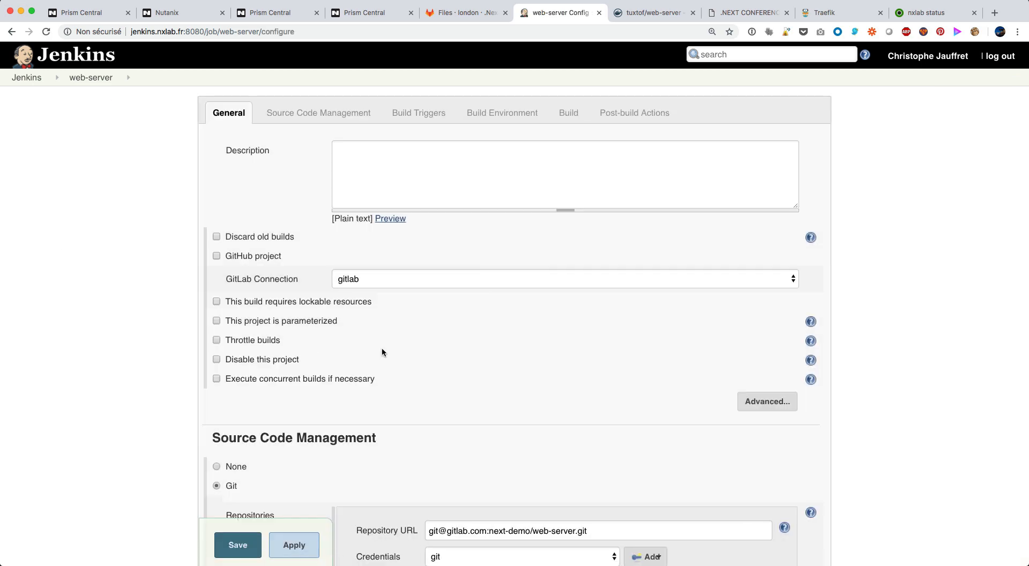
Review the web-server job's Git repository, GitLab build triggers, and Docker build and push image steps
scroll(440, 375, "down", 5)
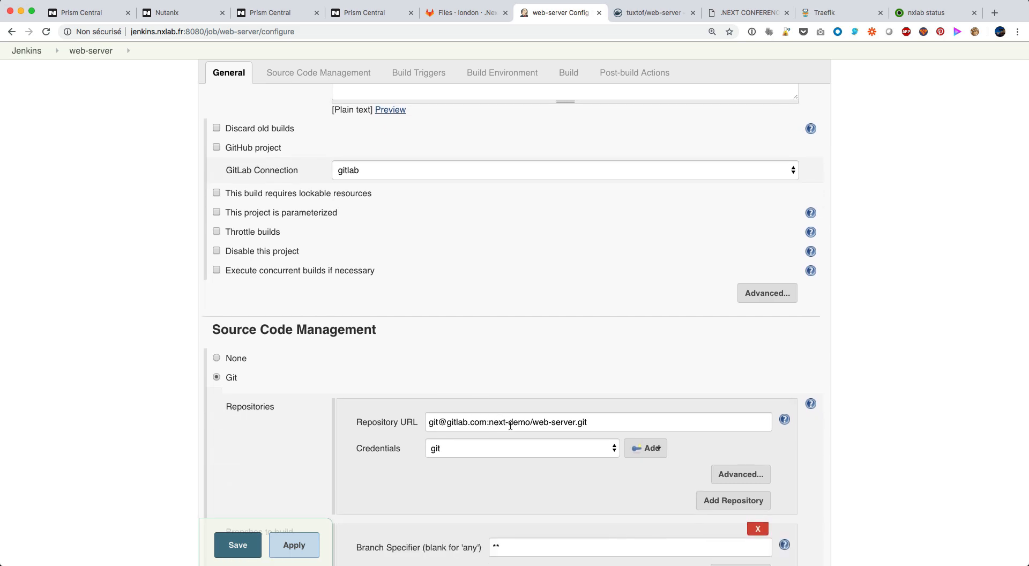
scroll(510, 425, "down", 15)
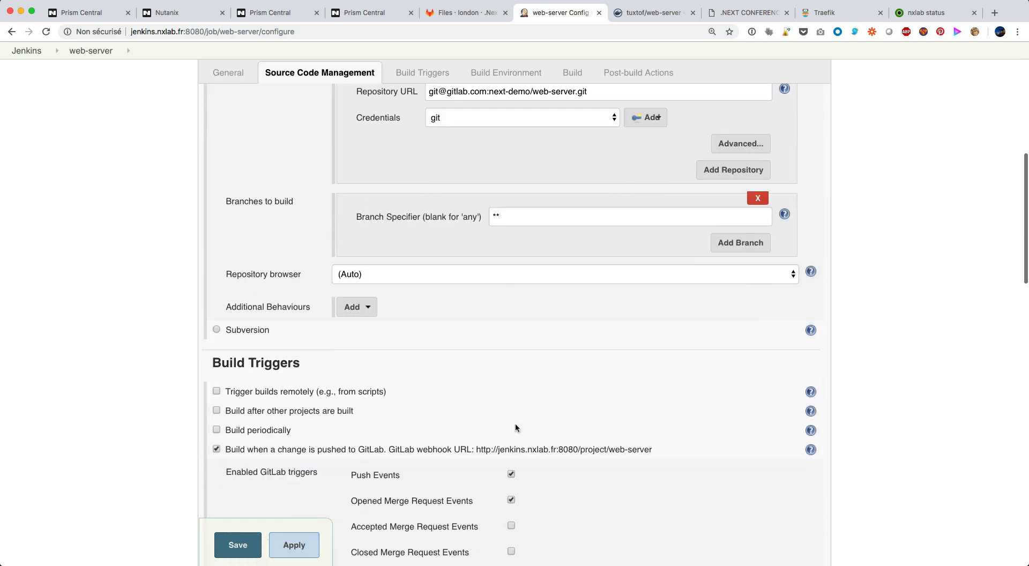
scroll(515, 423, "down", 4)
scroll(515, 422, "down", 3)
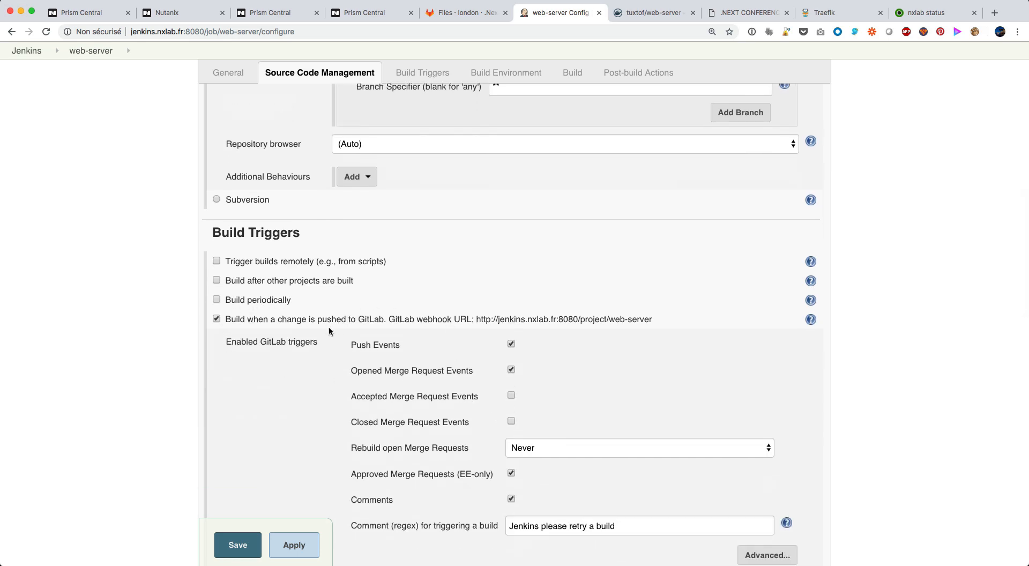
scroll(412, 384, "down", 12)
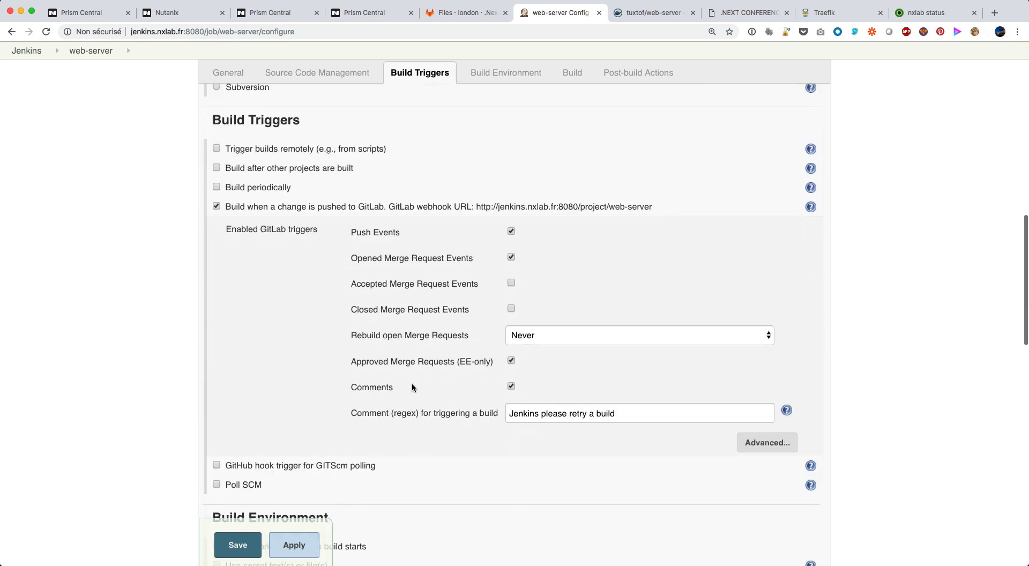
scroll(412, 383, "down", 9)
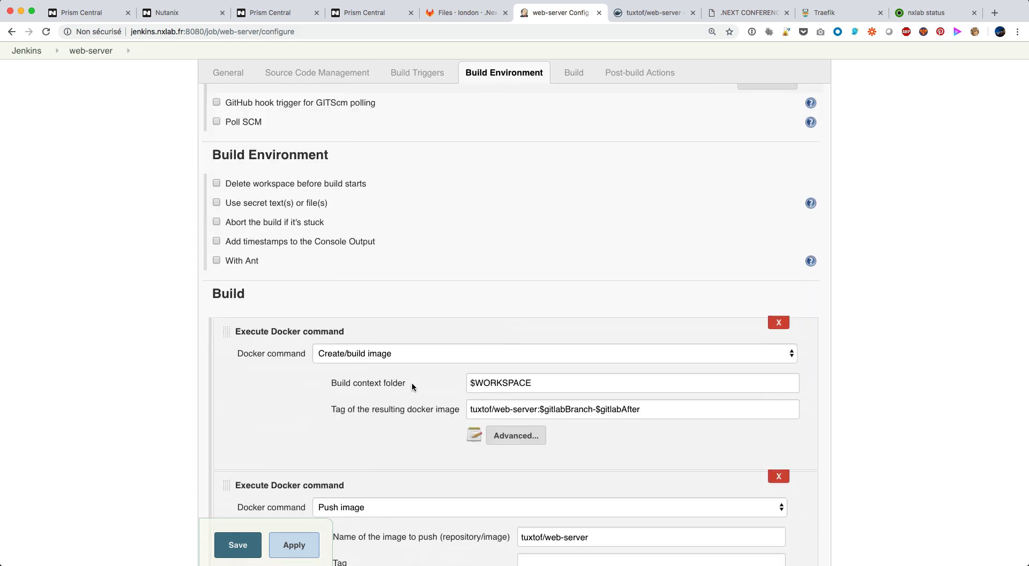
scroll(411, 382, "down", 1)
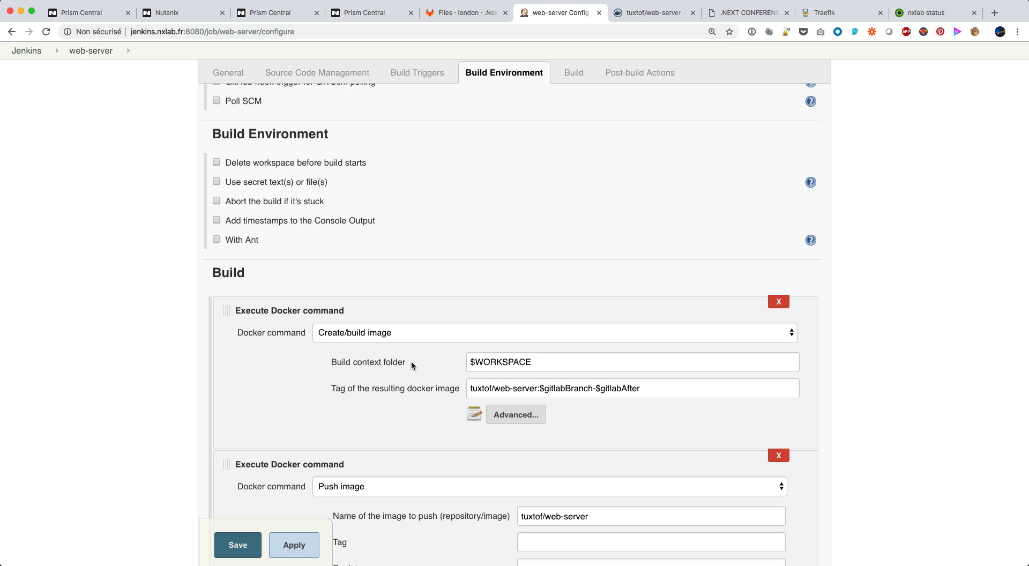
scroll(411, 363, "down", 2)
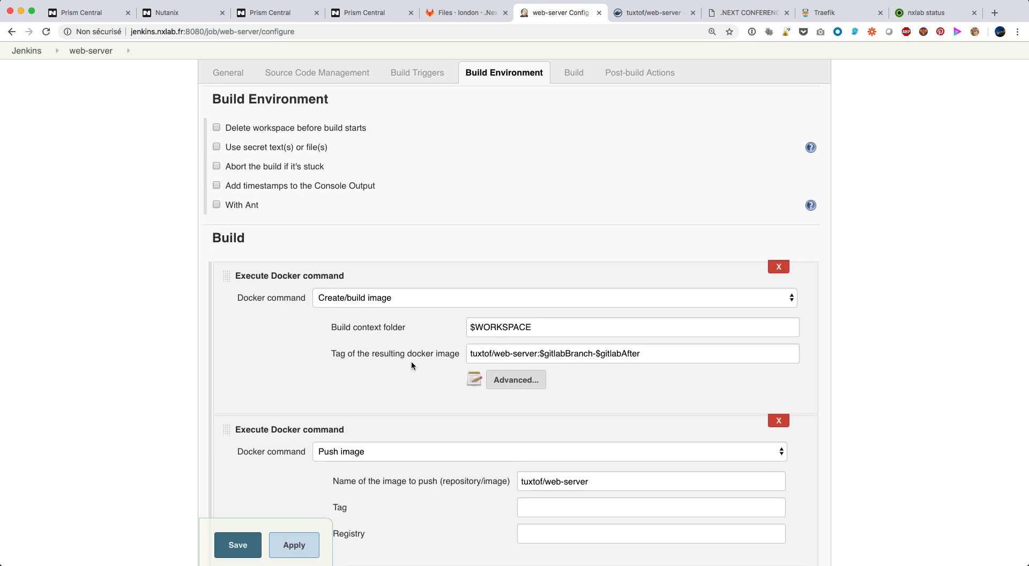
scroll(411, 361, "down", 4)
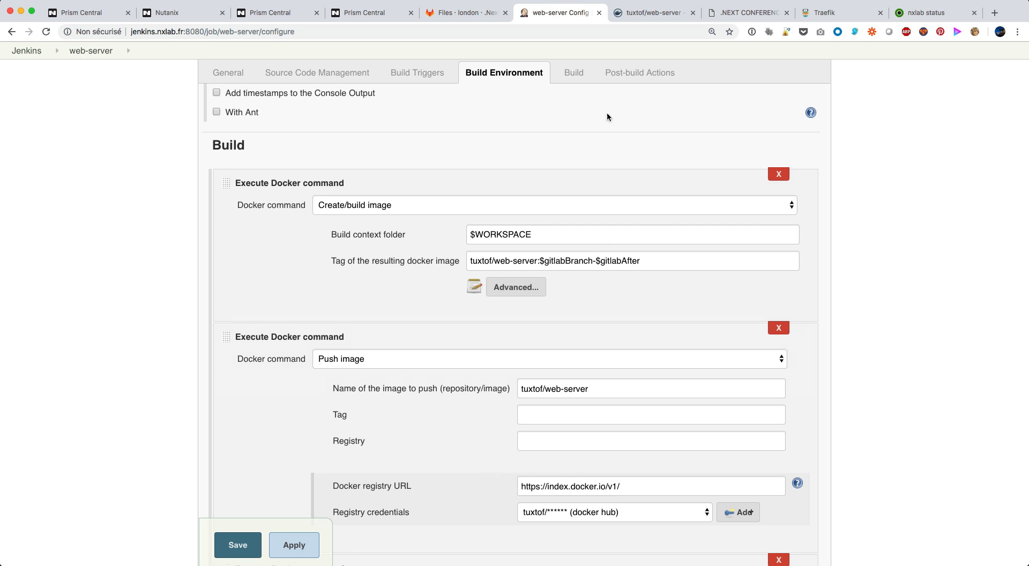
Check the web-server repository's Tags on Docker Hub, and return to the Jenkins job configuration
left_click(658, 16)
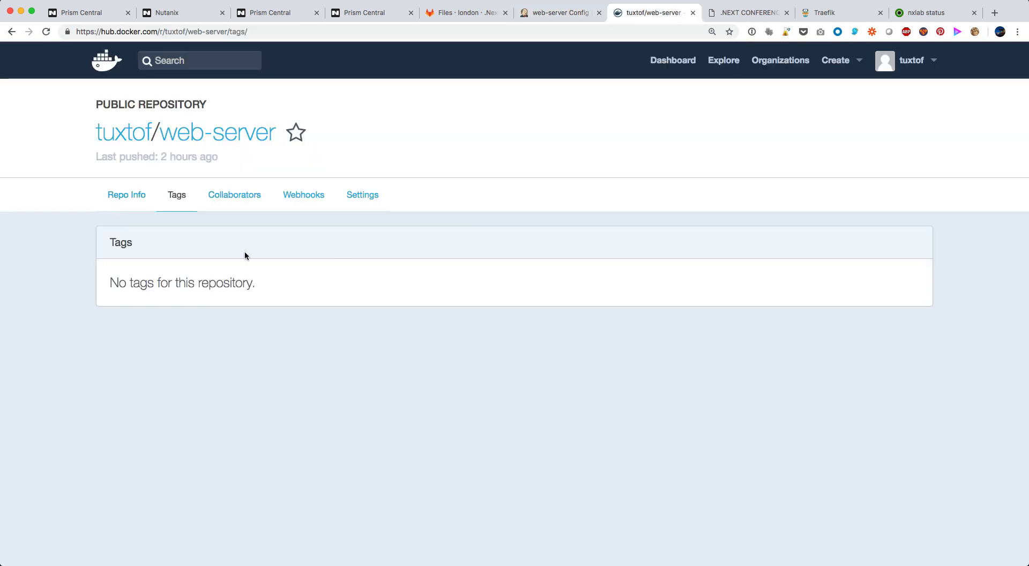
left_click(179, 194)
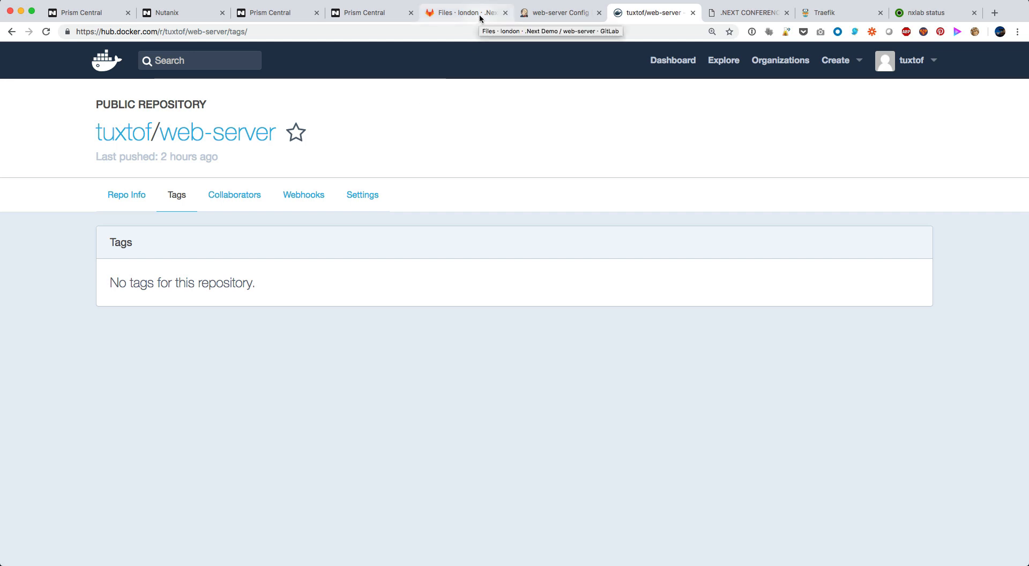
left_click(536, 13)
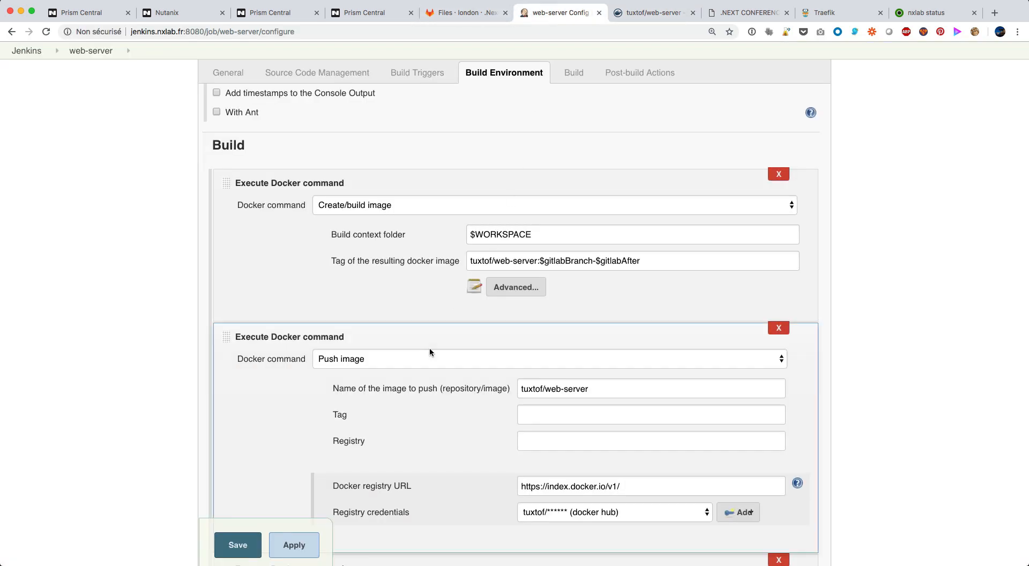
Add a Nutanix Calm Application Action Run build step after the Remove image step of the web-server job
scroll(461, 227, "down", 1)
scroll(464, 408, "down", 3)
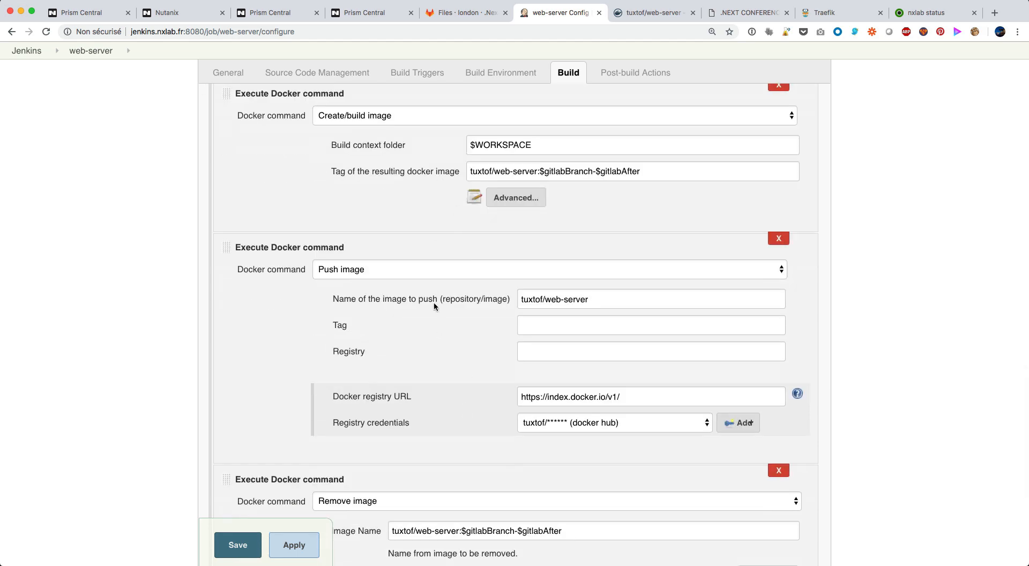
scroll(433, 301, "down", 10)
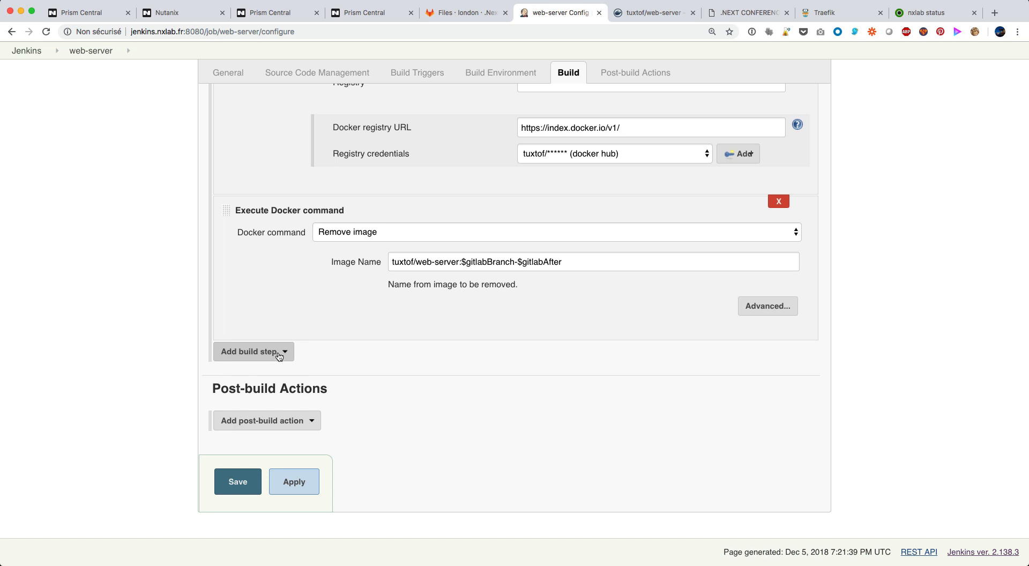
left_click(279, 354)
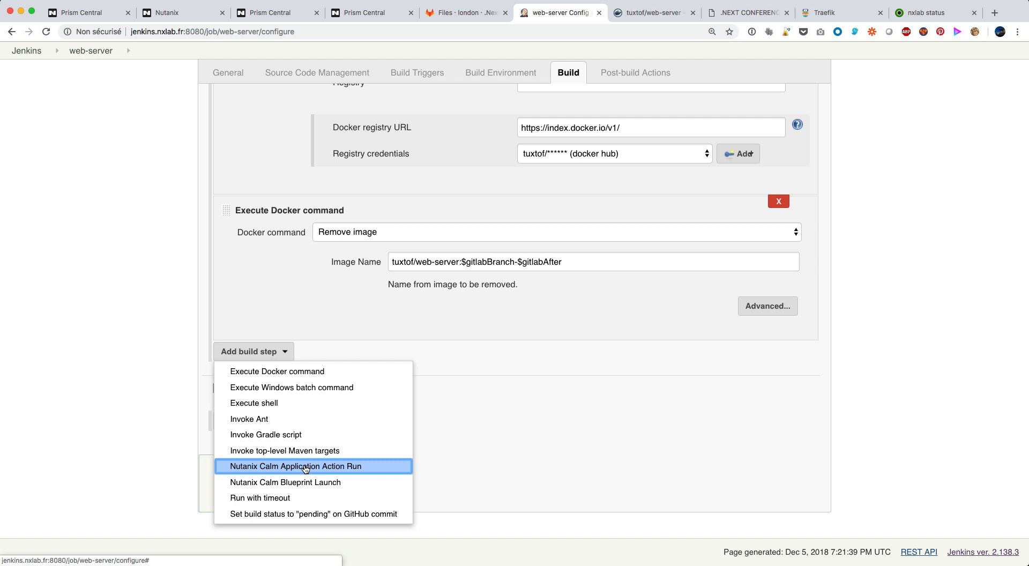
left_click(306, 467)
scroll(450, 304, "down", 2)
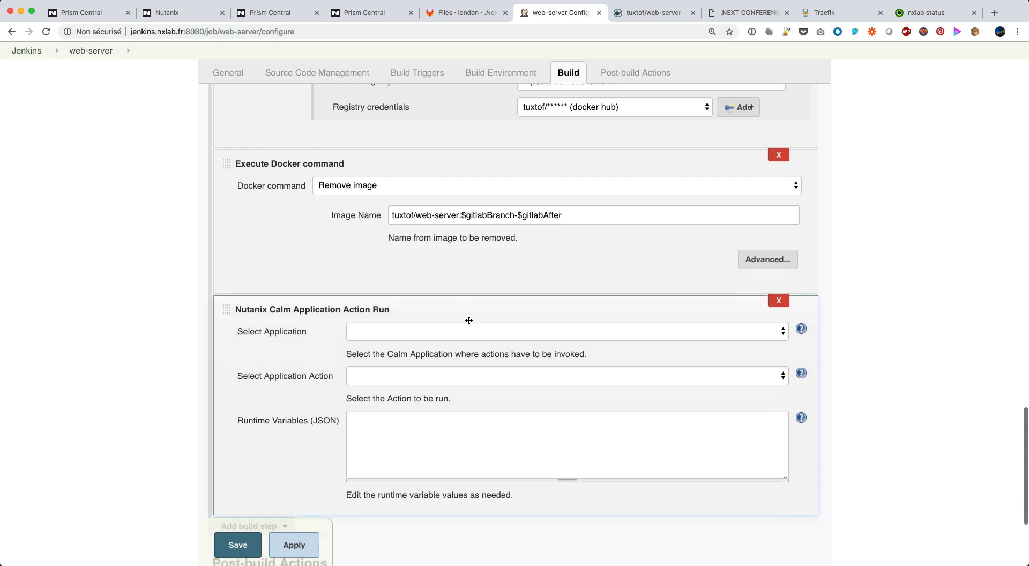
Set the Calm build step's application to demo-next and its application action to Upgrade App
left_click(475, 333)
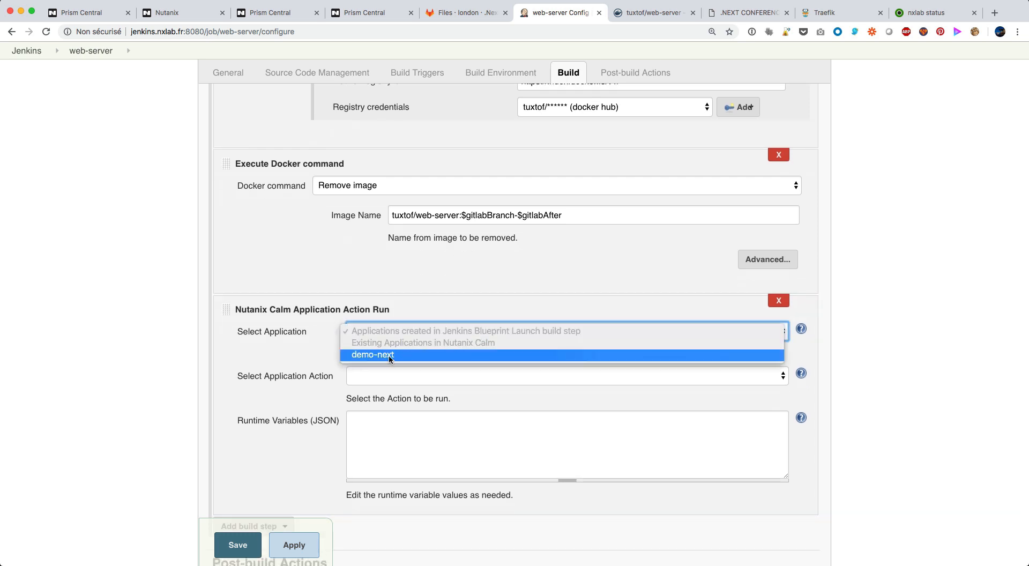
left_click(388, 355)
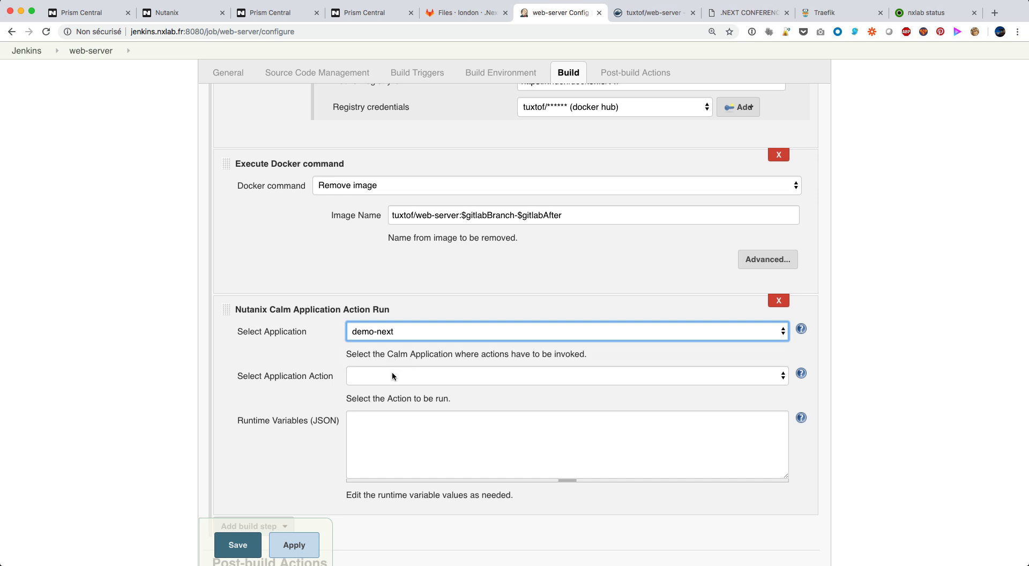
left_click(394, 375)
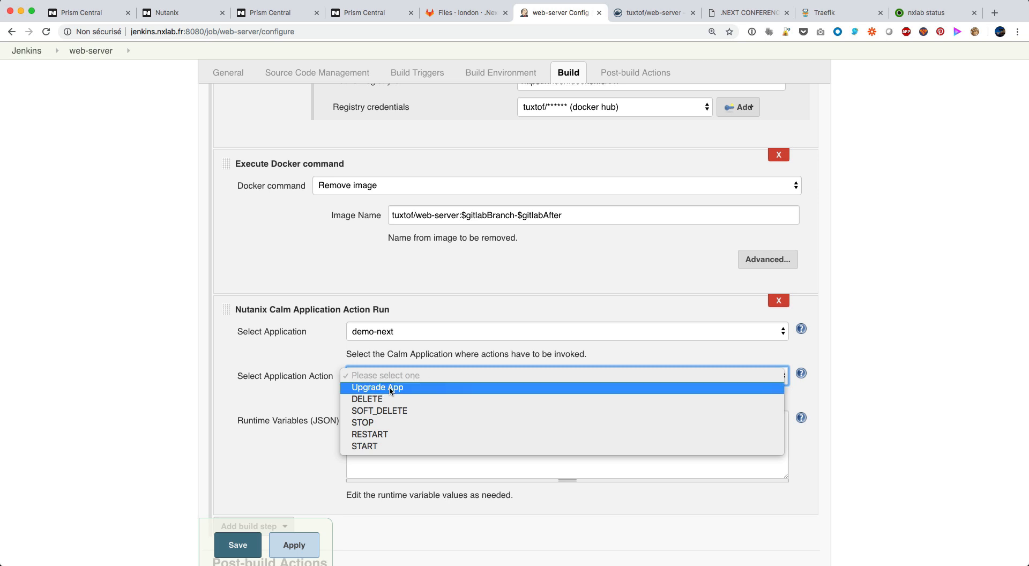
left_click(390, 387)
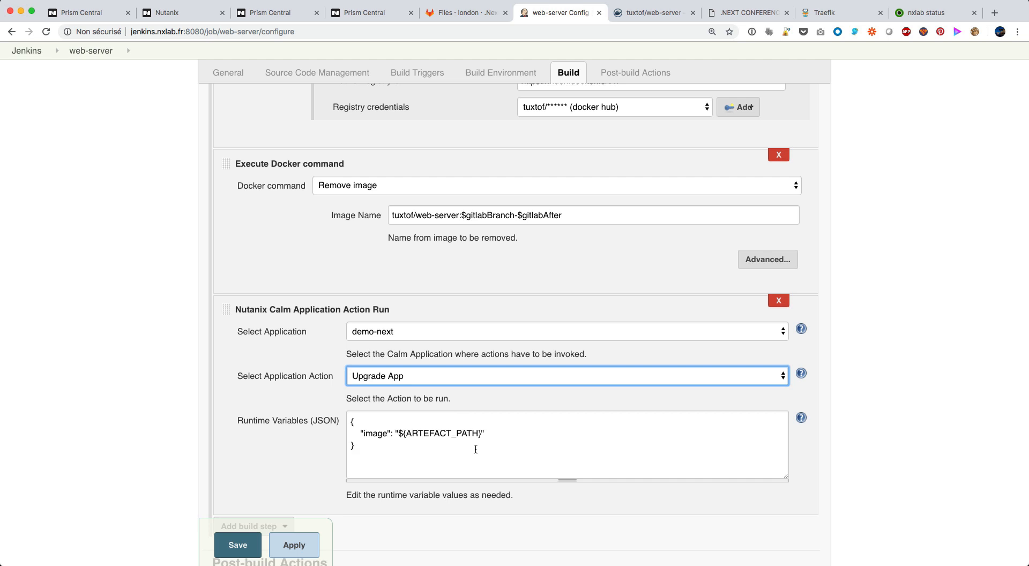
Copy the Remove image step's image name, tuxtof/web-server:$gitlabBranch-$gitlabAfter, over ${ARTEFACT_PATH} in the Calm runtime variables, and save the job
scroll(528, 438, "down", 1)
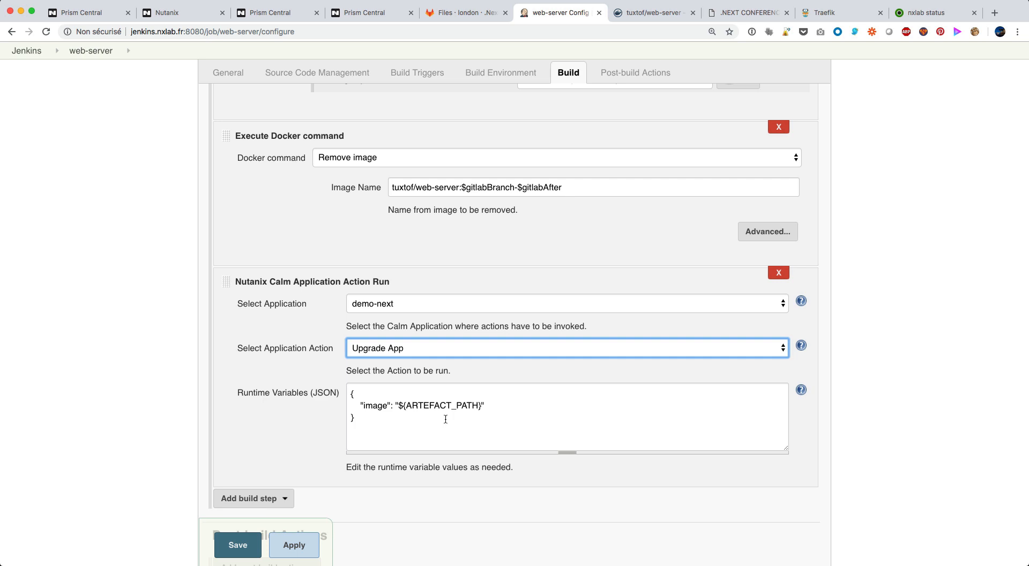
left_click_drag(576, 188, 389, 189)
key("super+c")
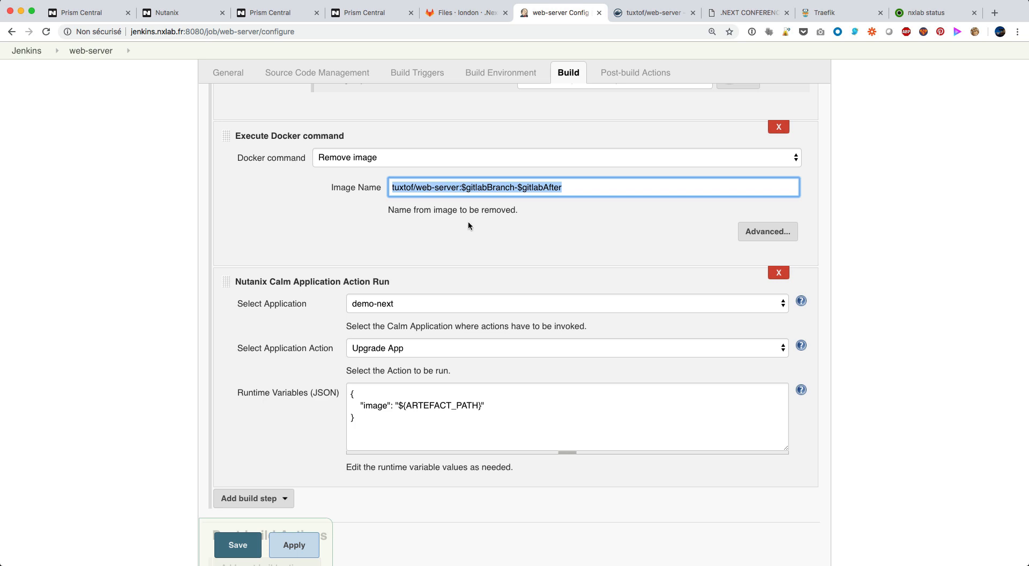
left_click(401, 407)
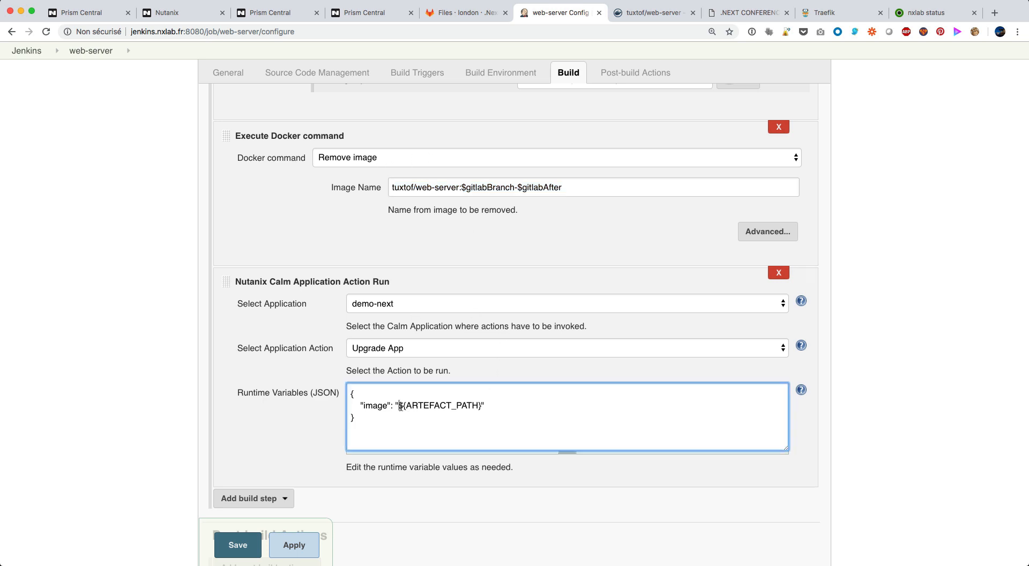
left_click_drag(402, 406, 477, 406)
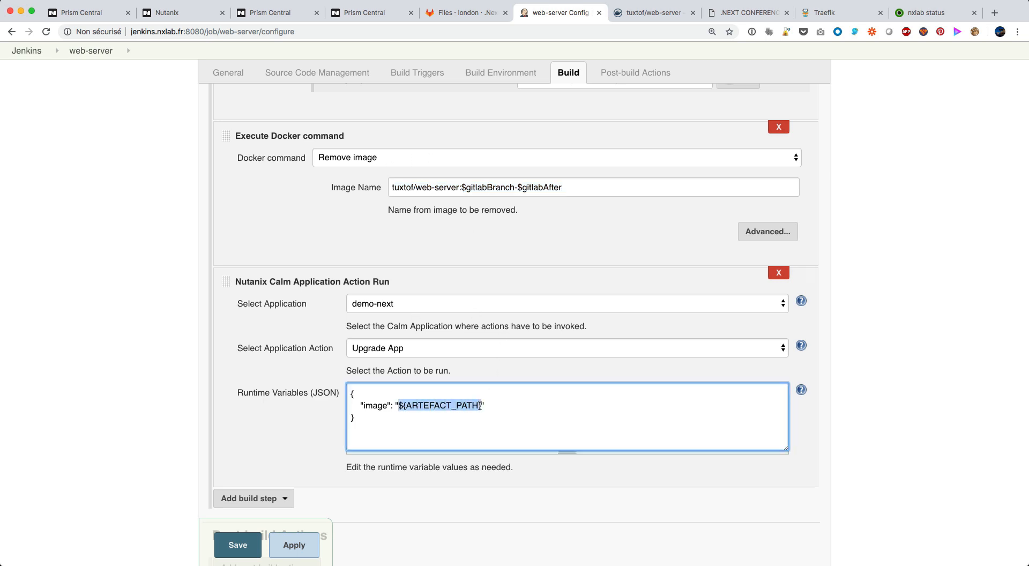
key("super+v")
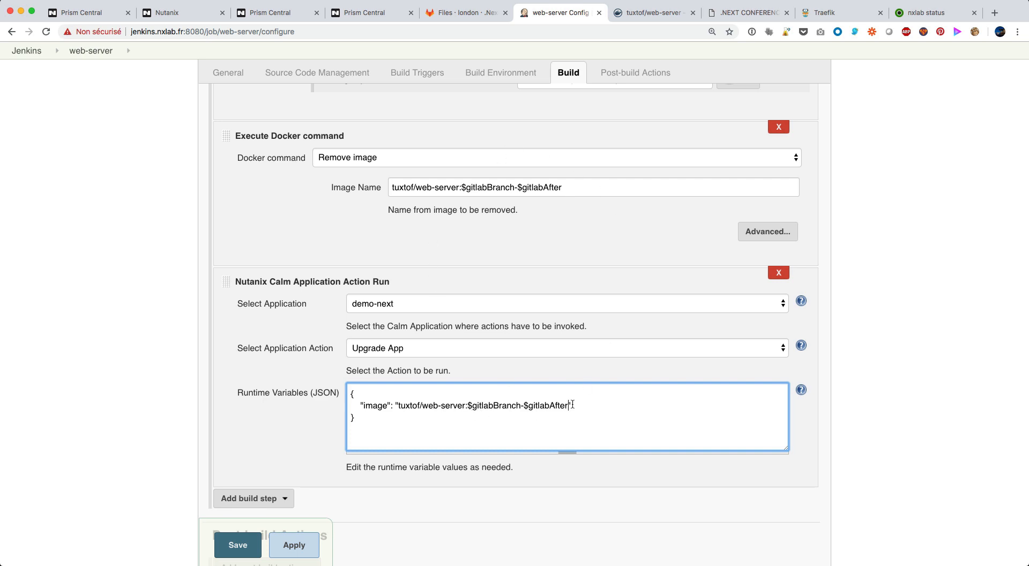
left_click(238, 546)
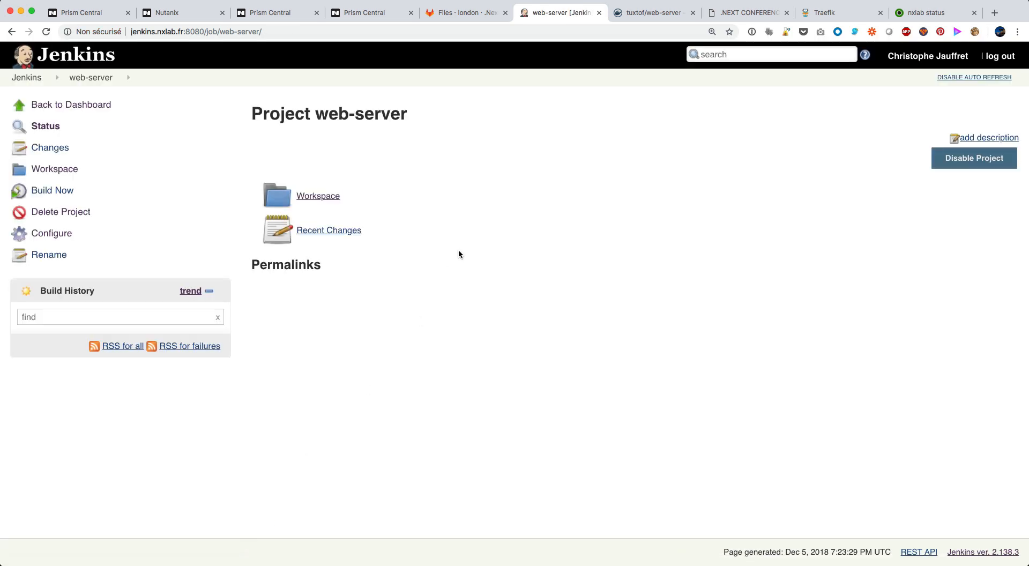
In GitLab, add the line "try next" below the description in the london branch's Readme.md, and commit the change
left_click(464, 16)
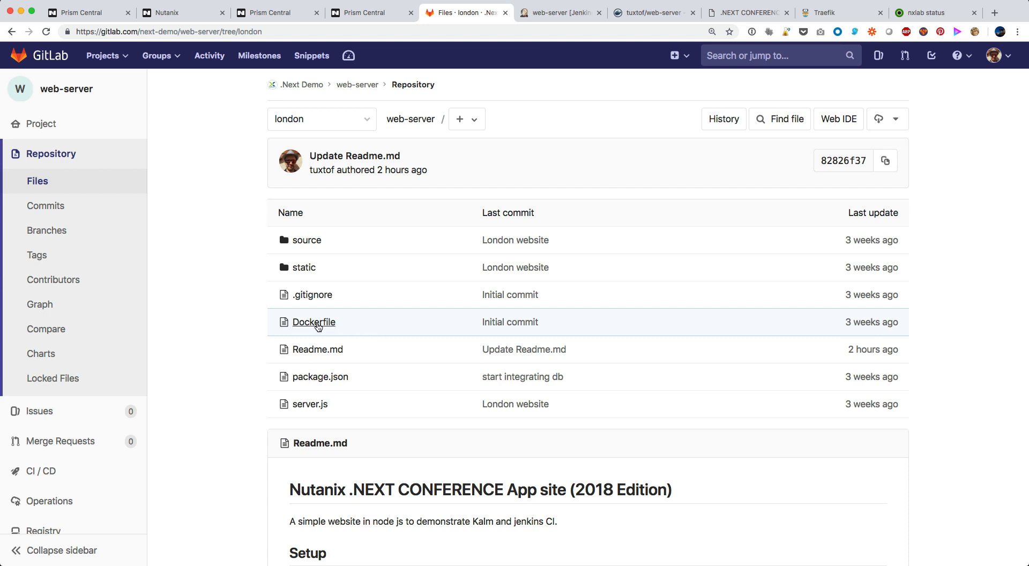
left_click(323, 353)
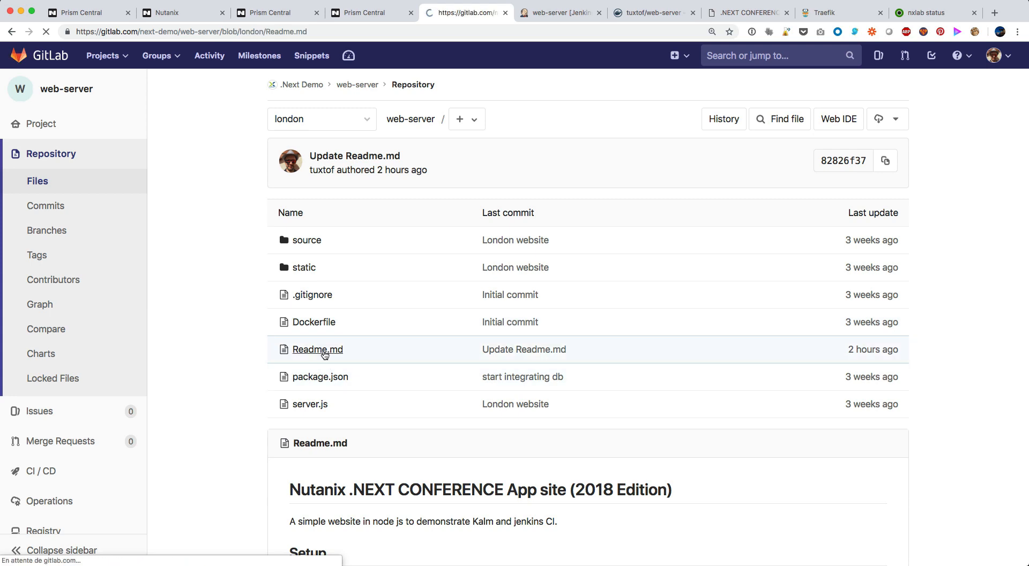
left_click(847, 213)
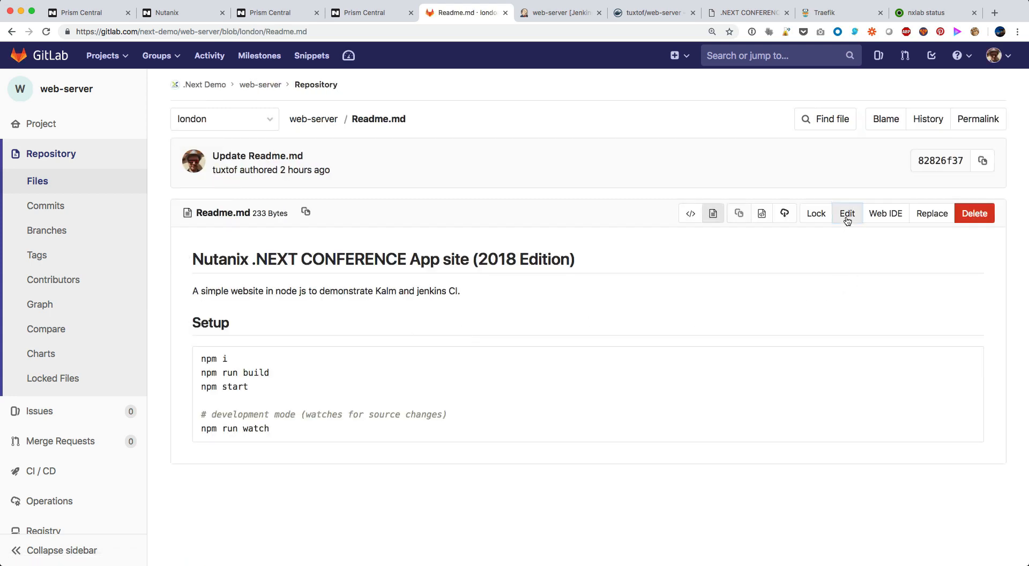
left_click(257, 253)
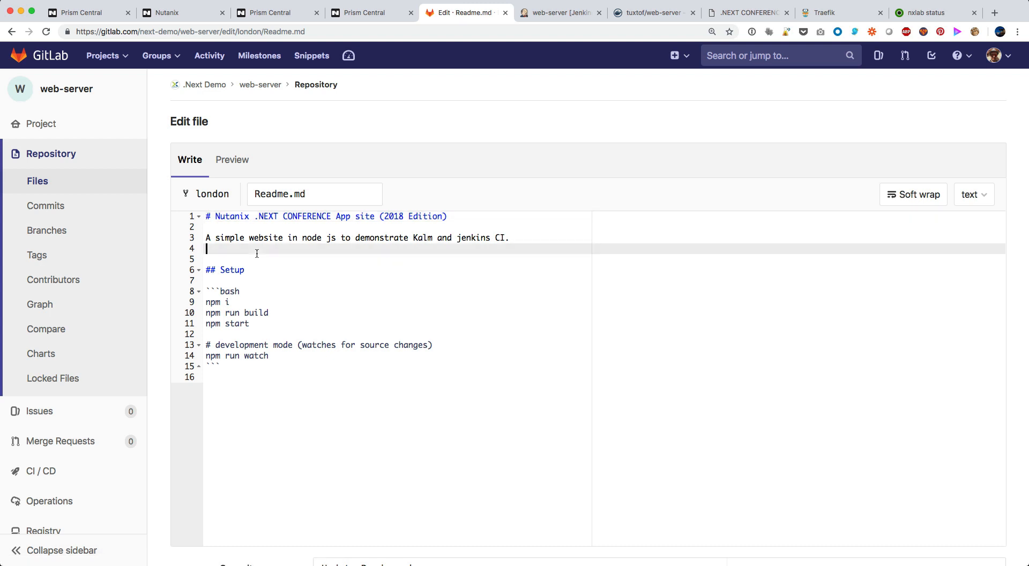
key("Return")
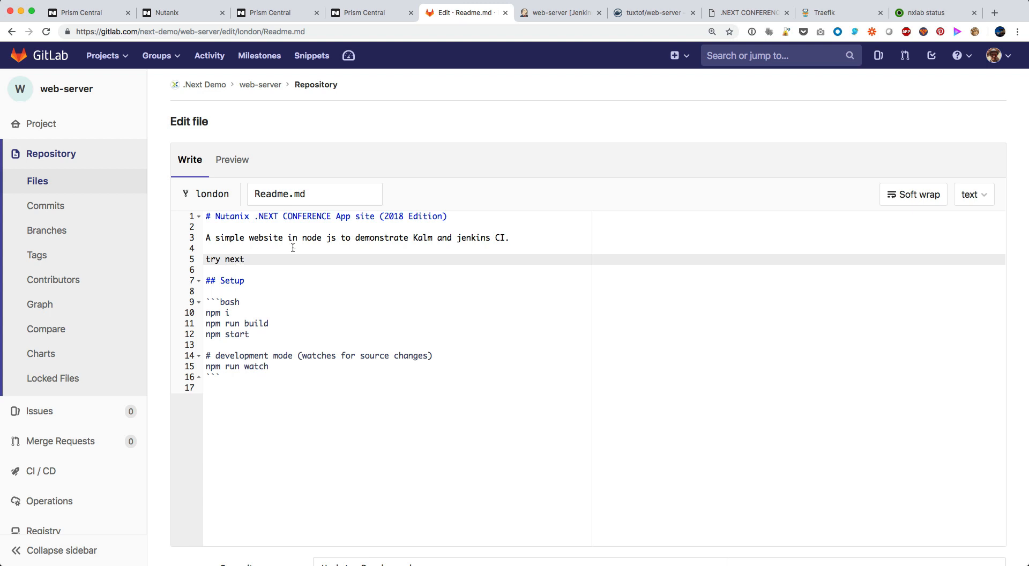
scroll(682, 333, "down", 5)
left_click(229, 487)
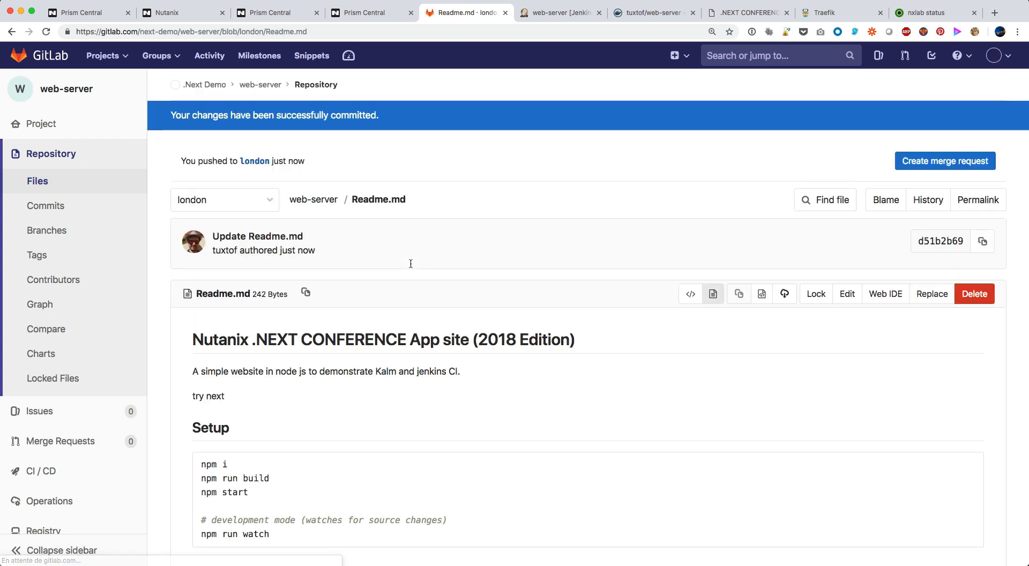
Switch to Jenkins and follow the console output of the web-server build started by the GitLab push
left_click(552, 15)
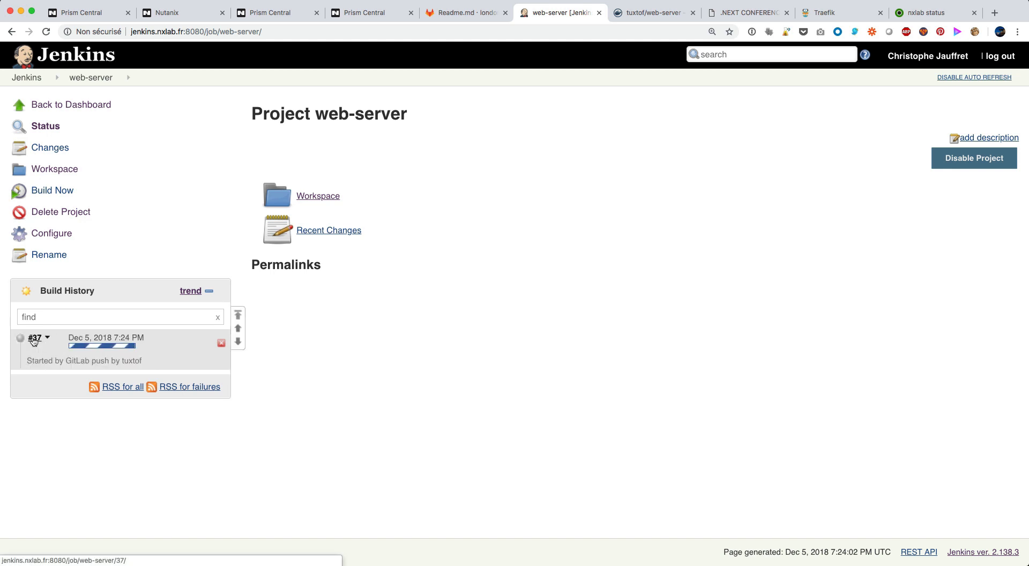
left_click(34, 338)
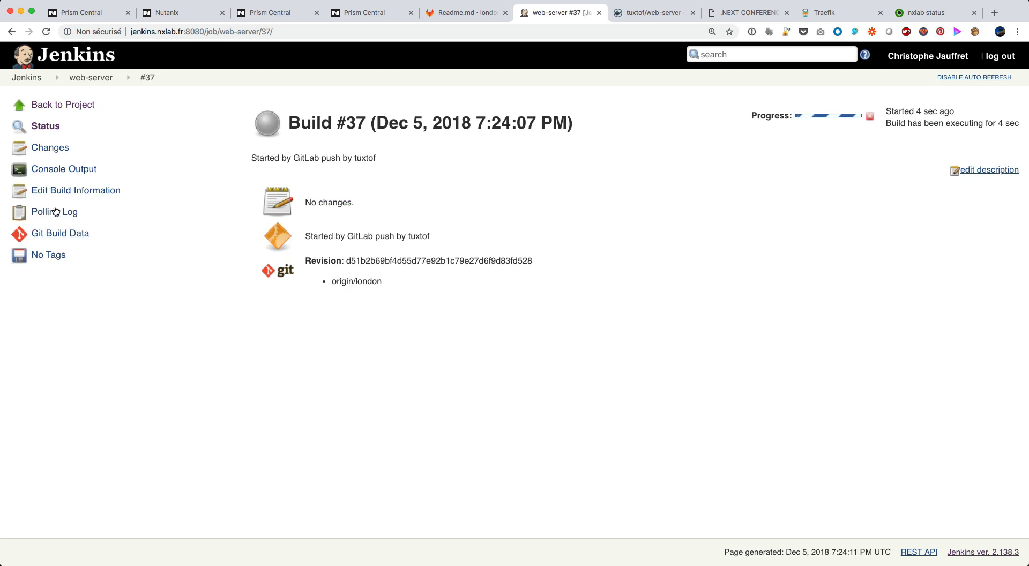
left_click(45, 169)
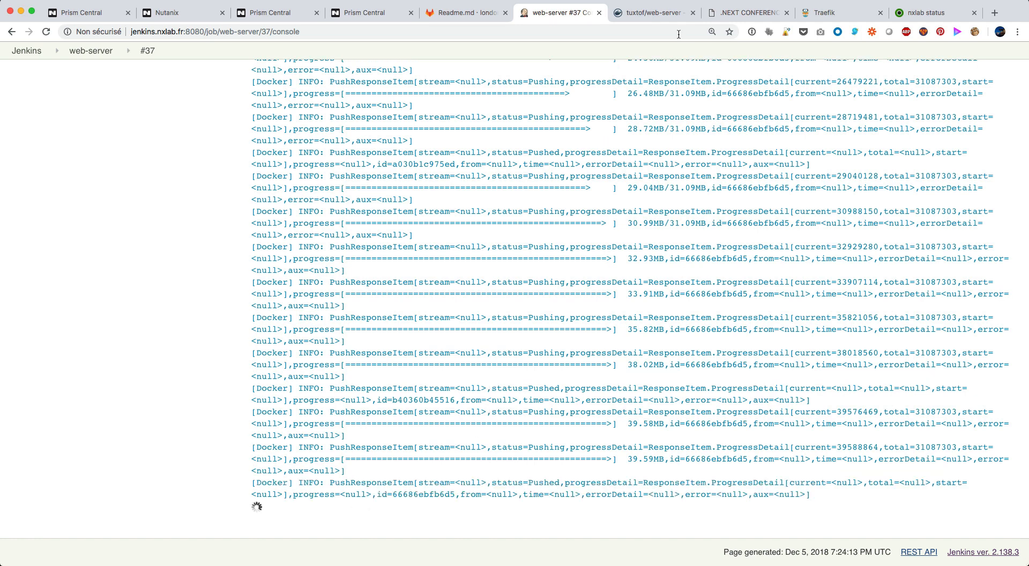
Refresh the web-server repository's tags on Docker Hub, and check the Upgrade App run in demo-next's Calm audit
left_click(658, 12)
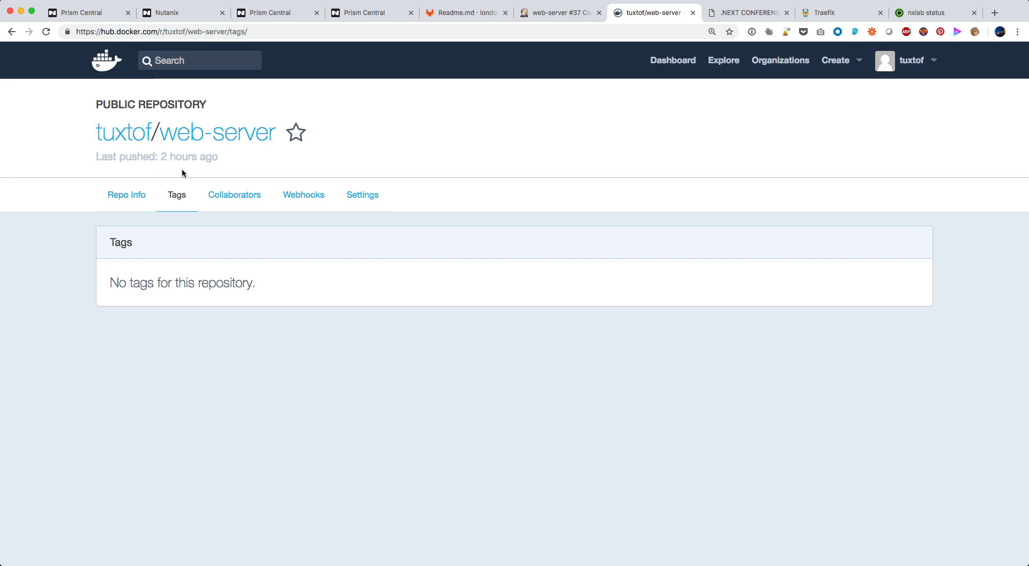
left_click(182, 196)
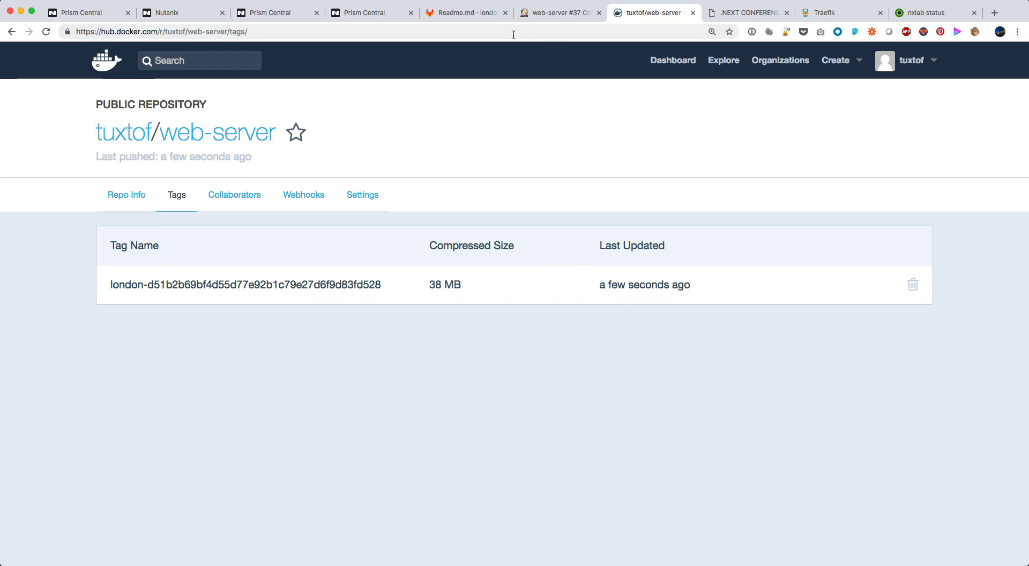
left_click(358, 18)
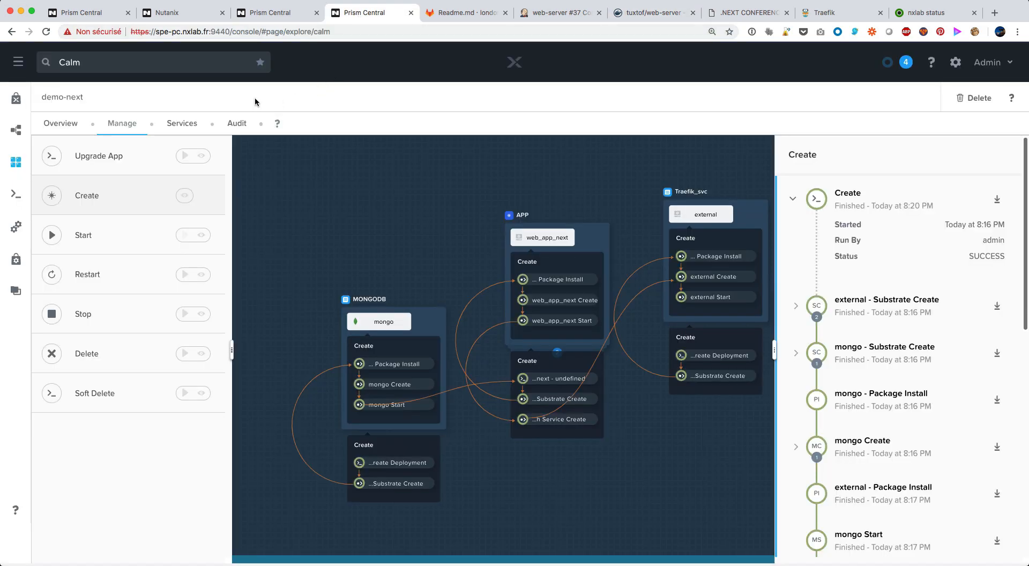
left_click(239, 124)
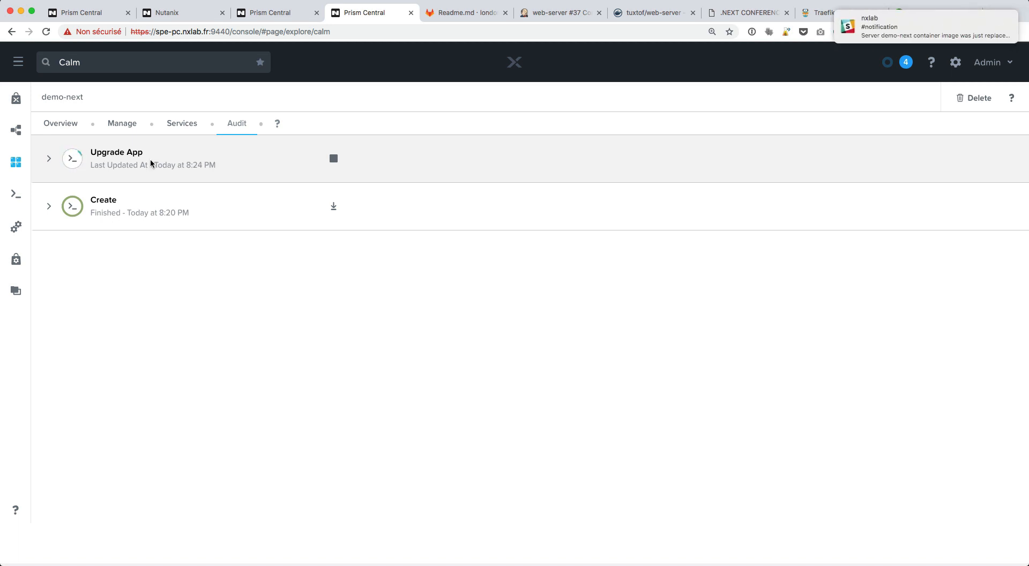
Open the Slack notification about the demo-next container image, and compare its image tag with the one on Docker Hub
mouse_move(943, 28)
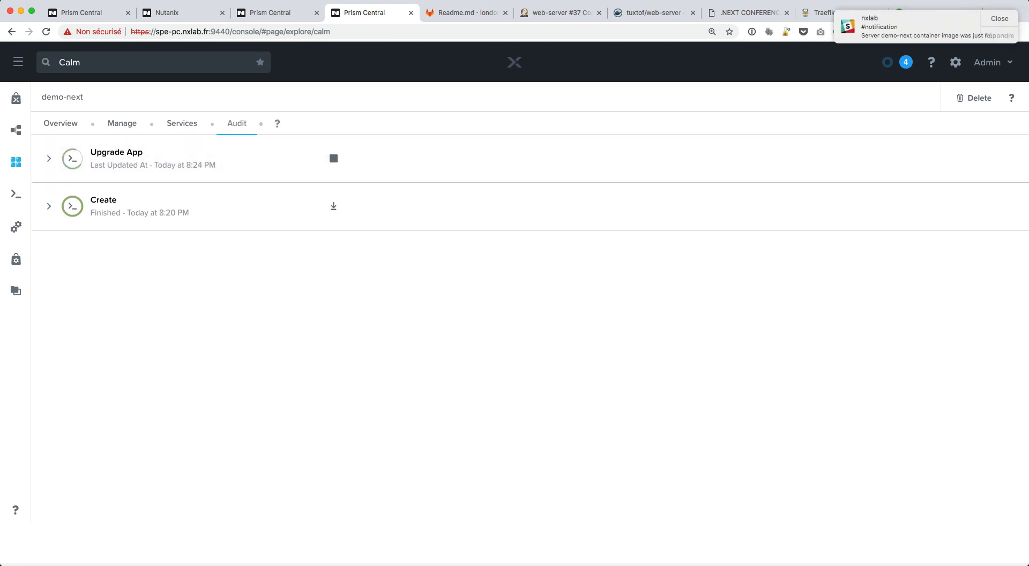
left_click(914, 33)
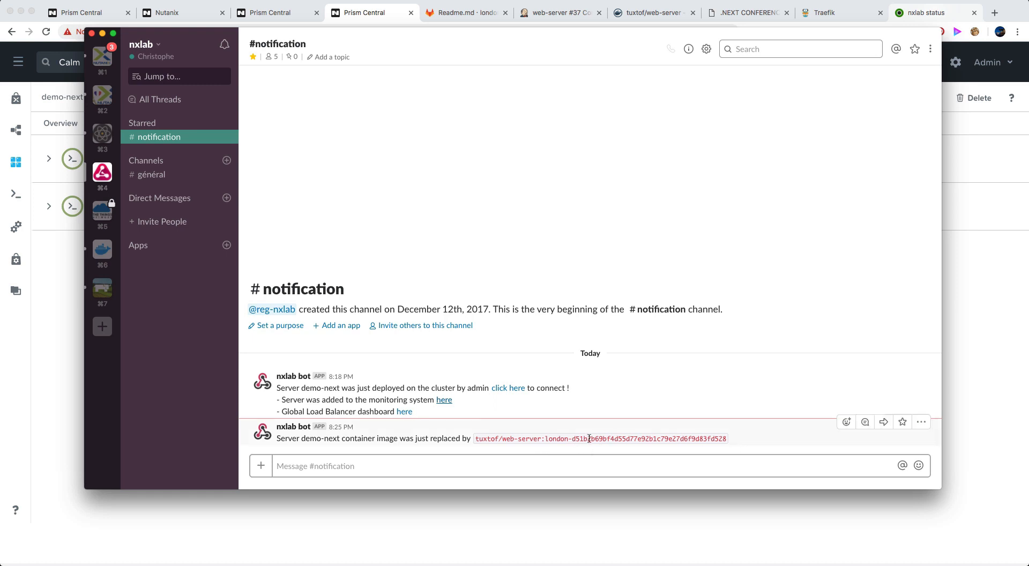
left_click(651, 13)
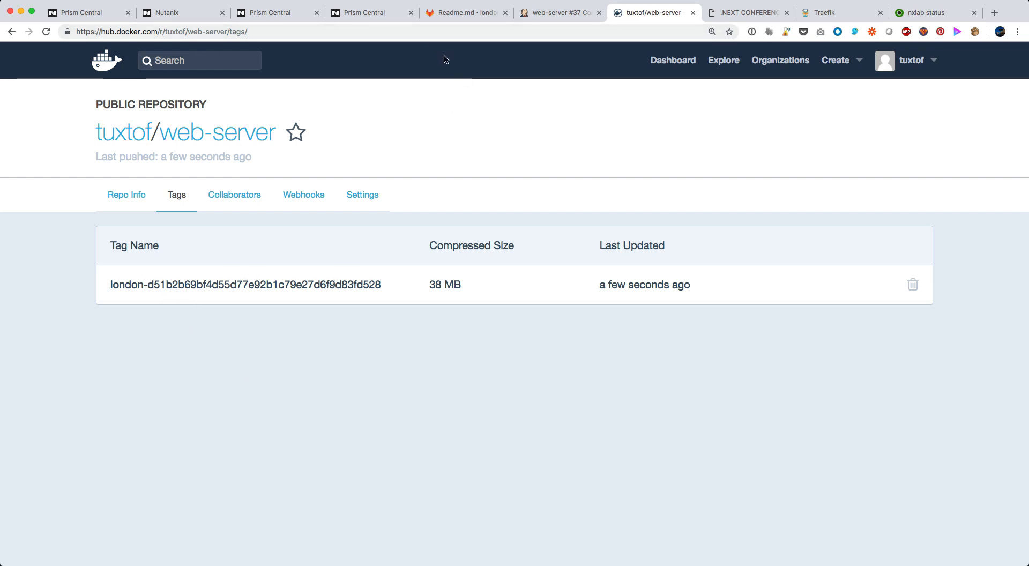
key("super+Tab")
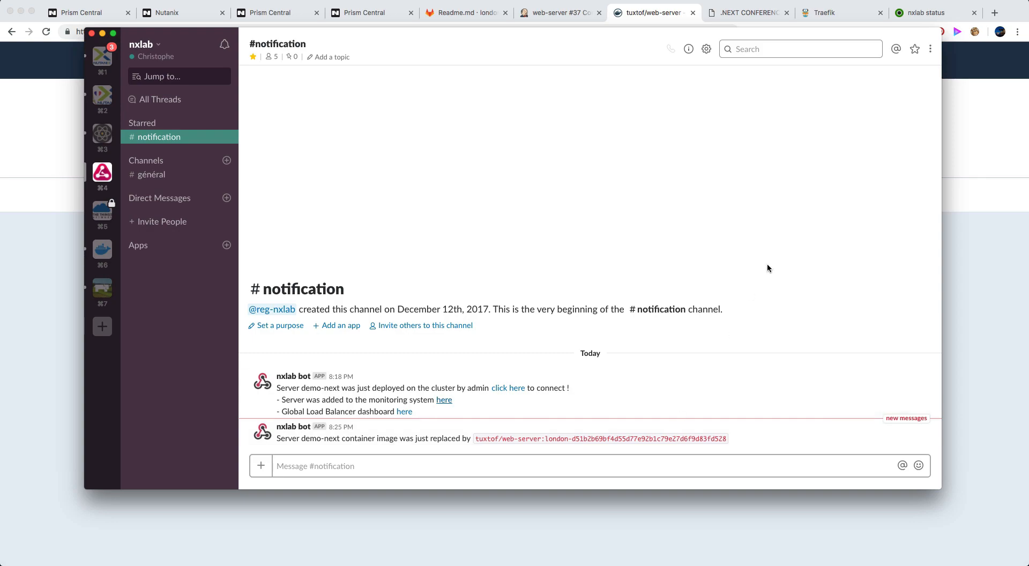
Reload the demo-next website, check the new pods and replica sets in the terminal's kubectl watch, and return to the site
left_click(750, 15)
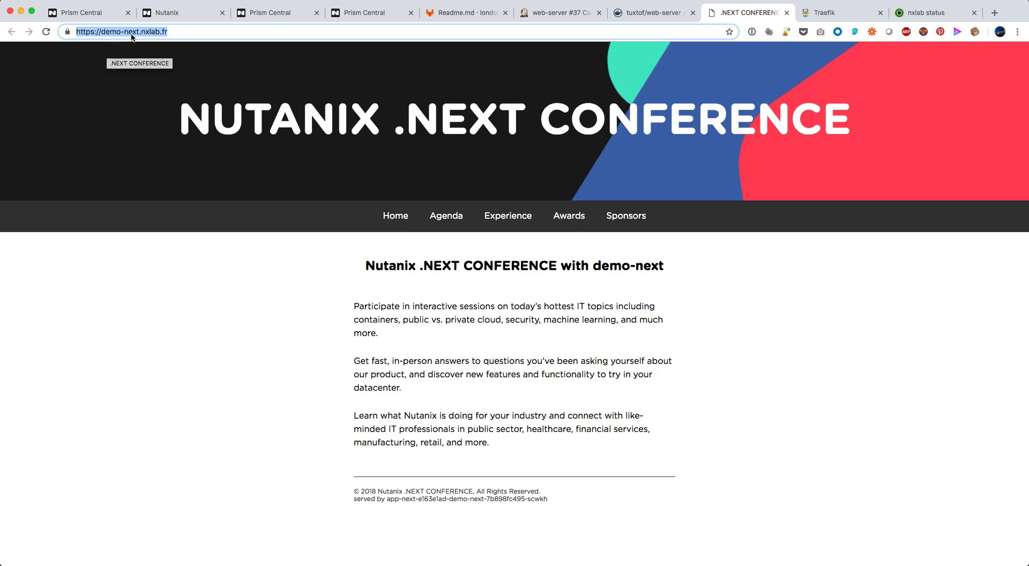
left_click(46, 36)
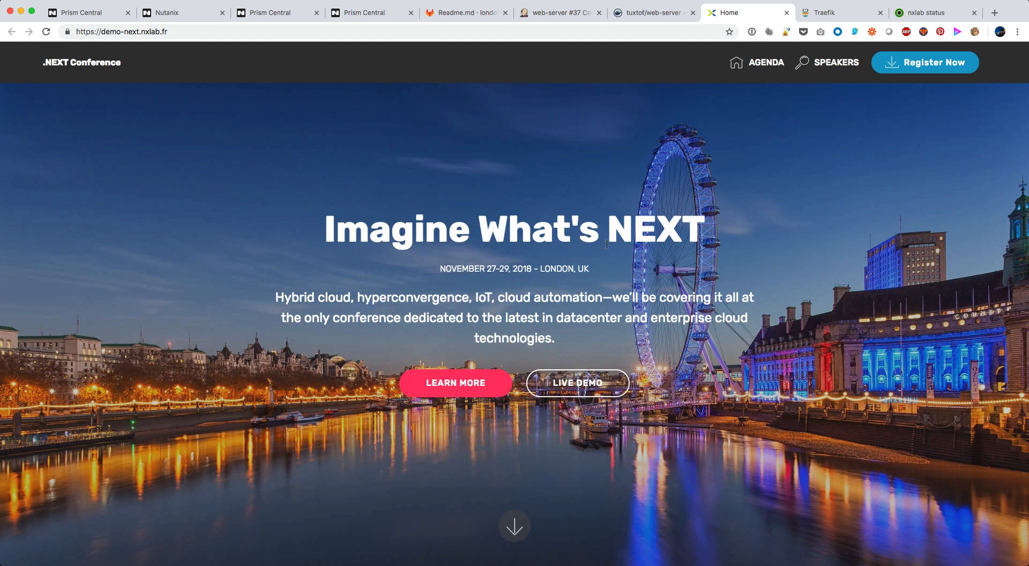
key("super+Tab")
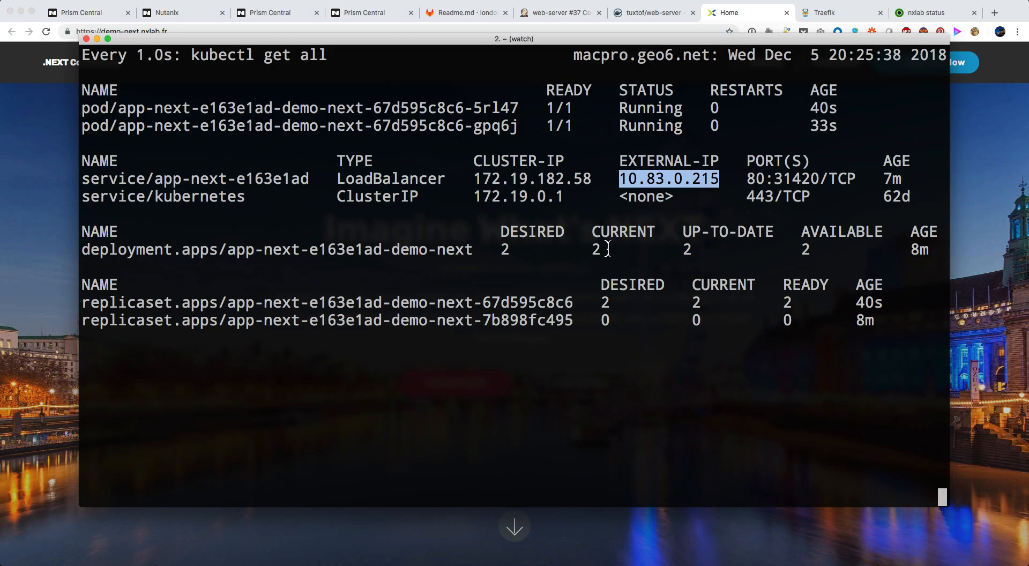
left_click(736, 126)
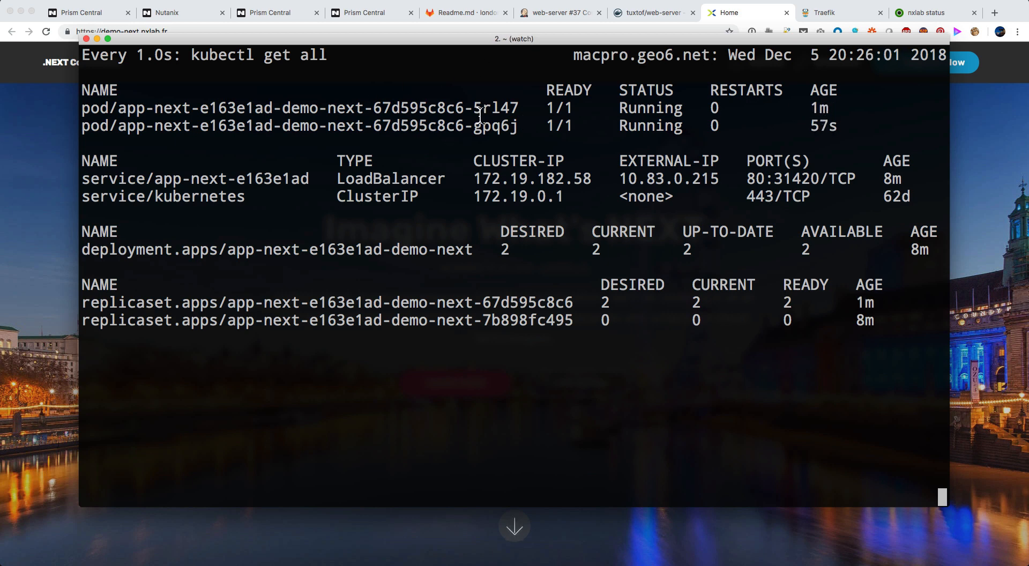
left_click(981, 265)
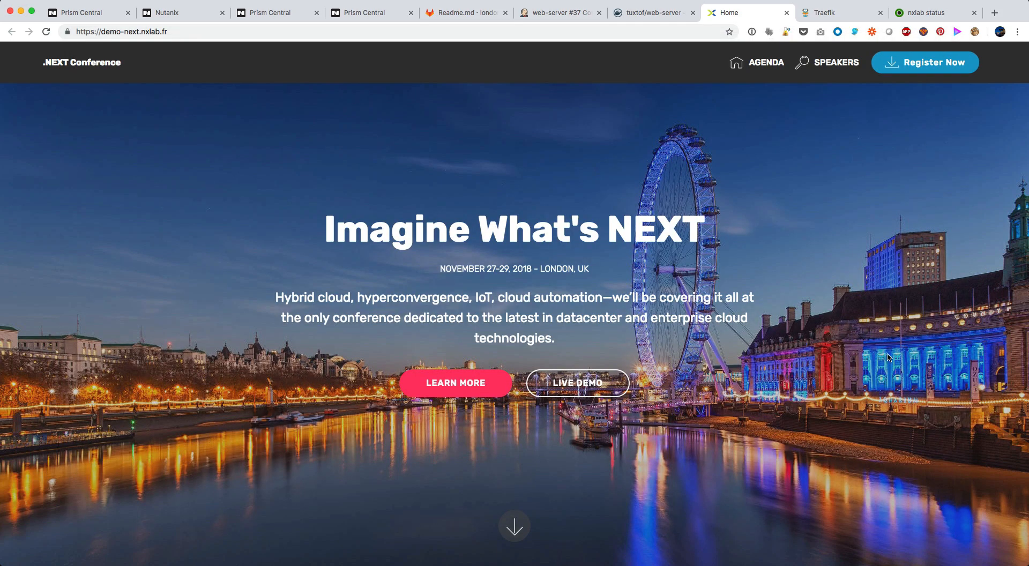